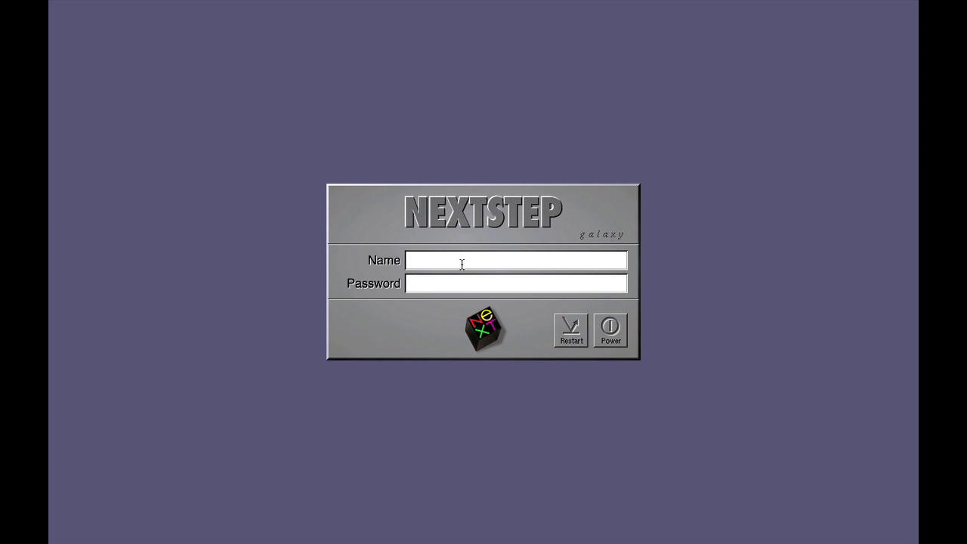
Enter the account's user name in the login window and move on to the password field
text(asmodai)
key(Tab)
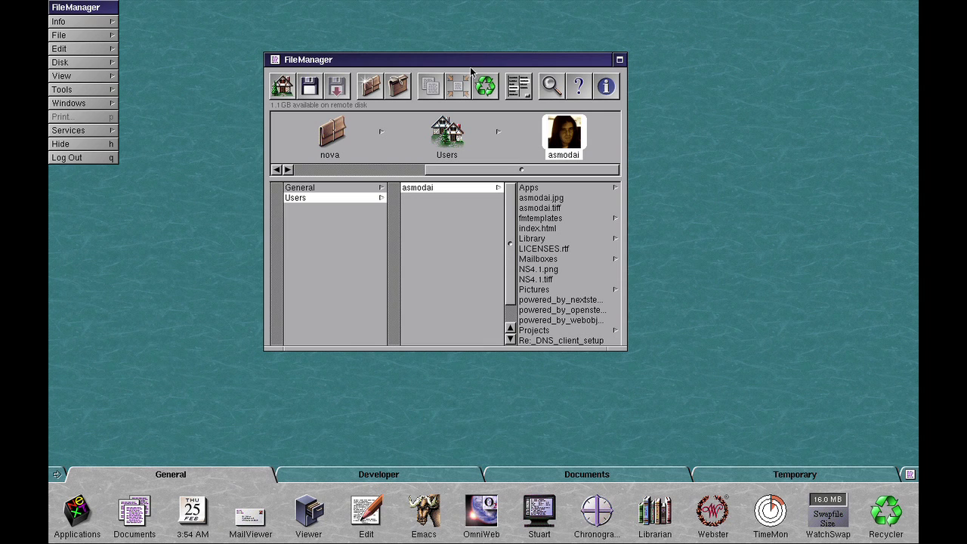
Look back along the file path to the galaxy computer and return to the home folder
drag(471, 59, 477, 91)
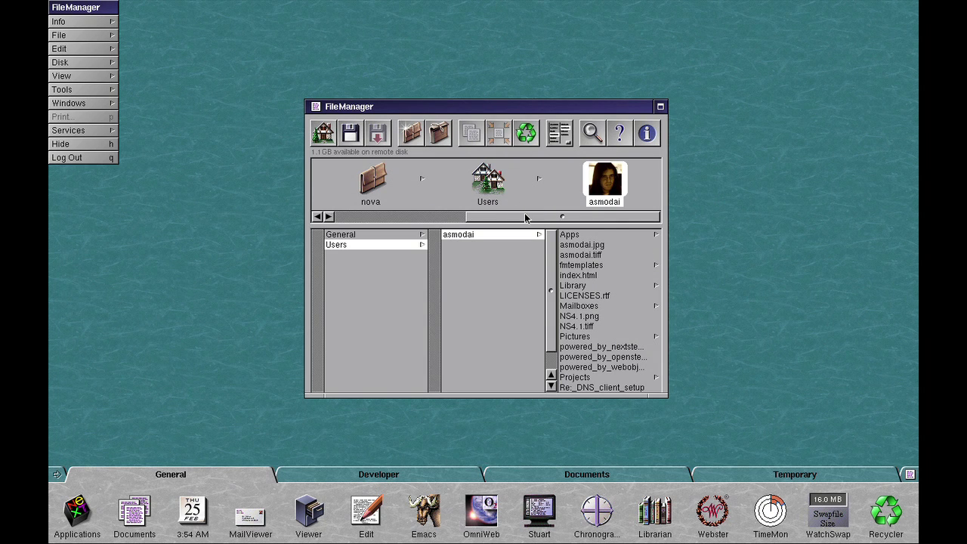
drag(526, 217, 394, 232)
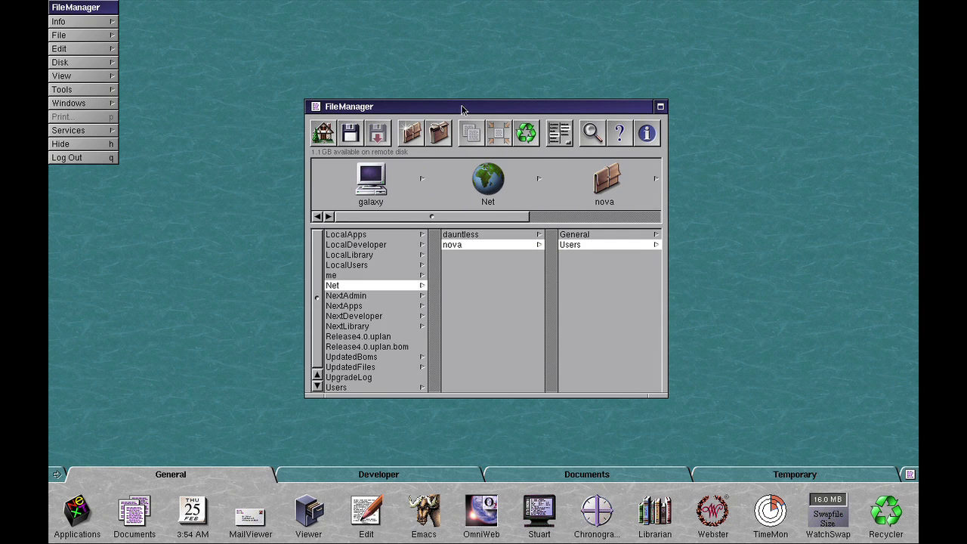
drag(460, 108, 461, 75)
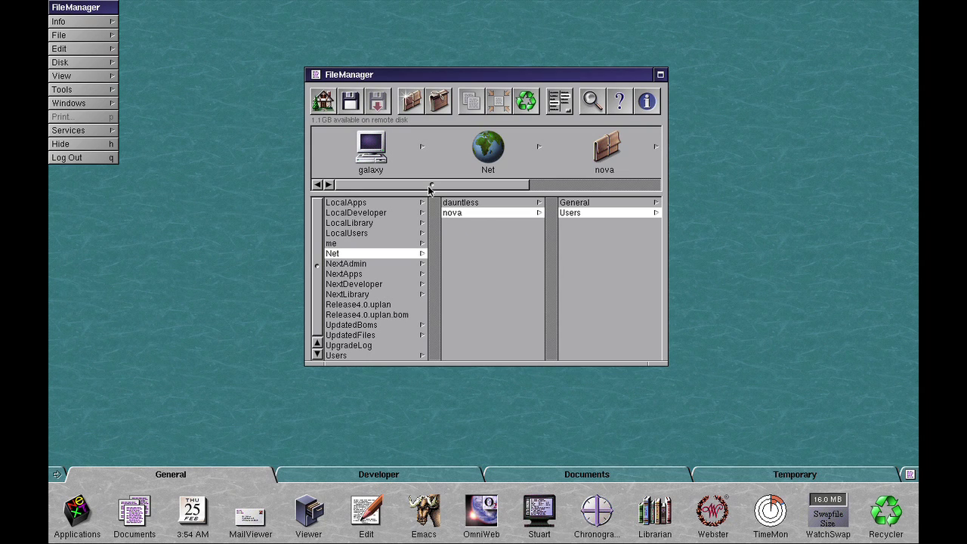
mouse_move(429, 188)
mouse_down()
mouse_move(639, 189)
mouse_move(435, 196)
mouse_up()
mouse_move(434, 188)
mouse_down()
mouse_move(617, 190)
mouse_move(432, 188)
mouse_up()
click(323, 101)
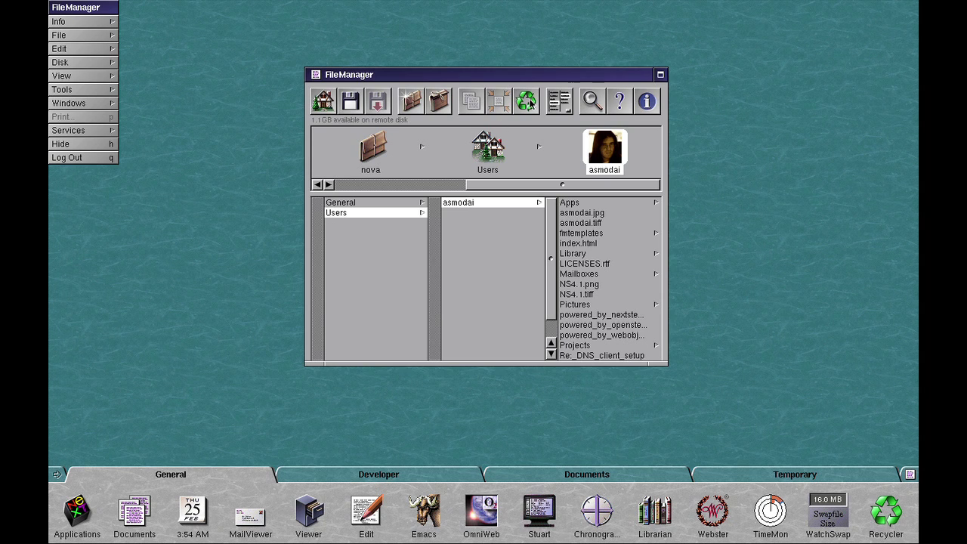
Show the Finder search window and the FileManager Help Panel, closing each one again
click(601, 108)
drag(624, 96, 371, 169)
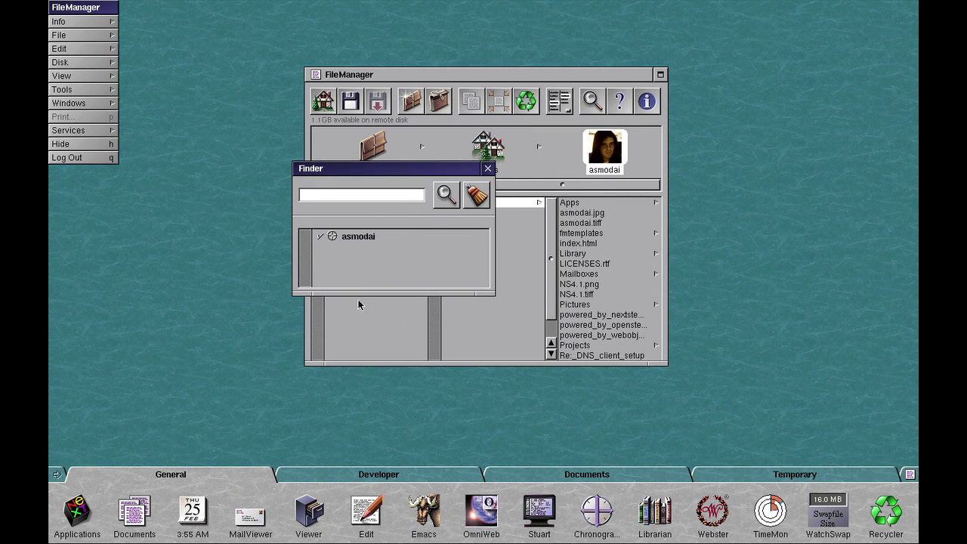
click(488, 168)
drag(576, 76, 496, 74)
click(539, 102)
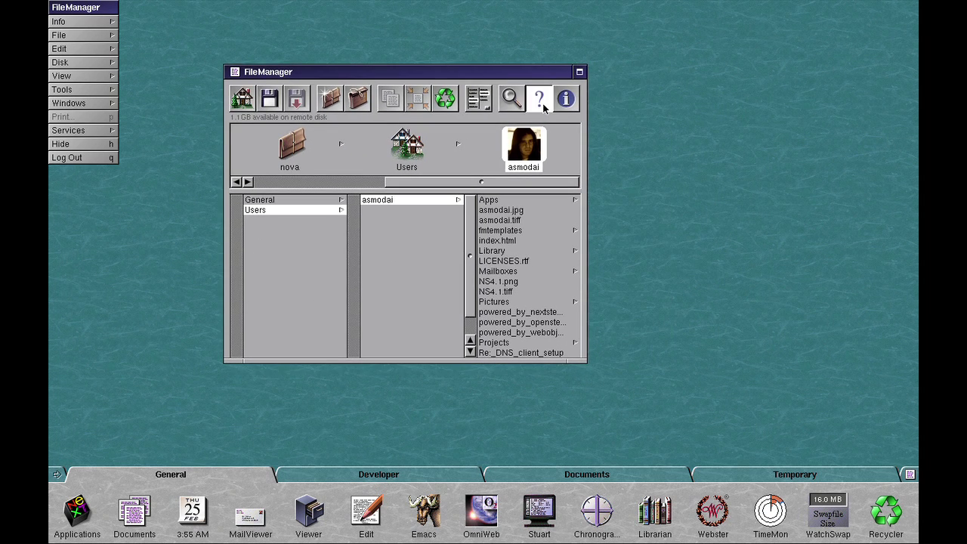
click(650, 32)
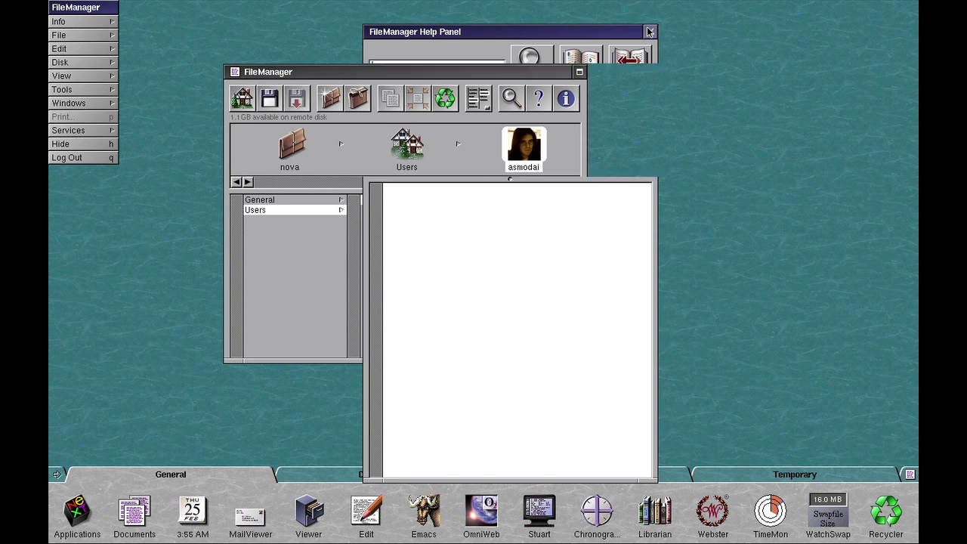
Select the Apps folder in the home directory and try to pull its icon out of the window onto the desktop
drag(405, 76, 487, 42)
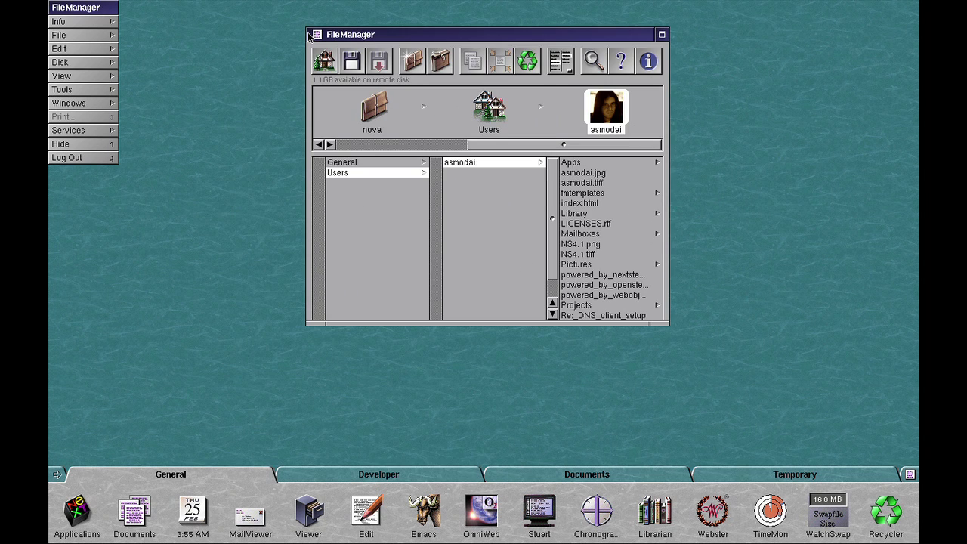
drag(313, 38, 313, 52)
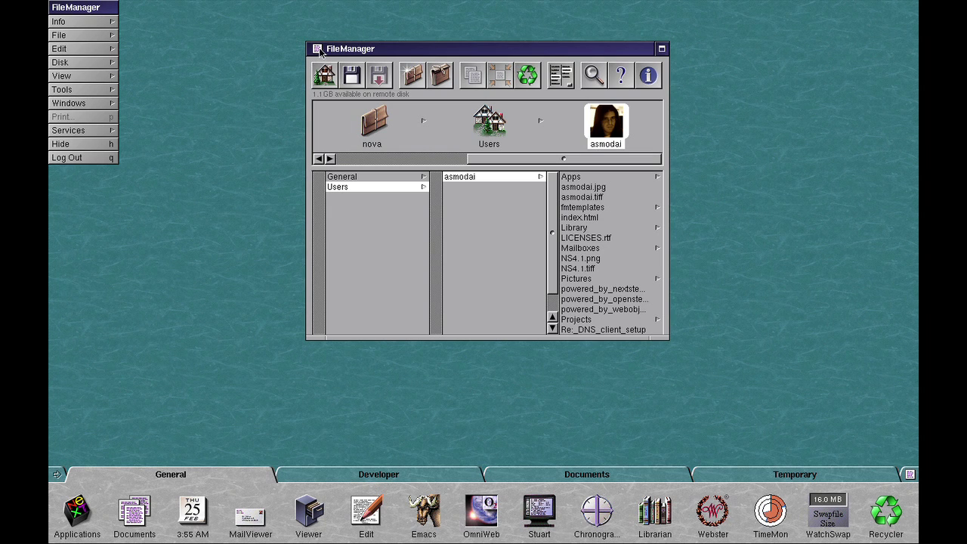
drag(350, 49, 405, 96)
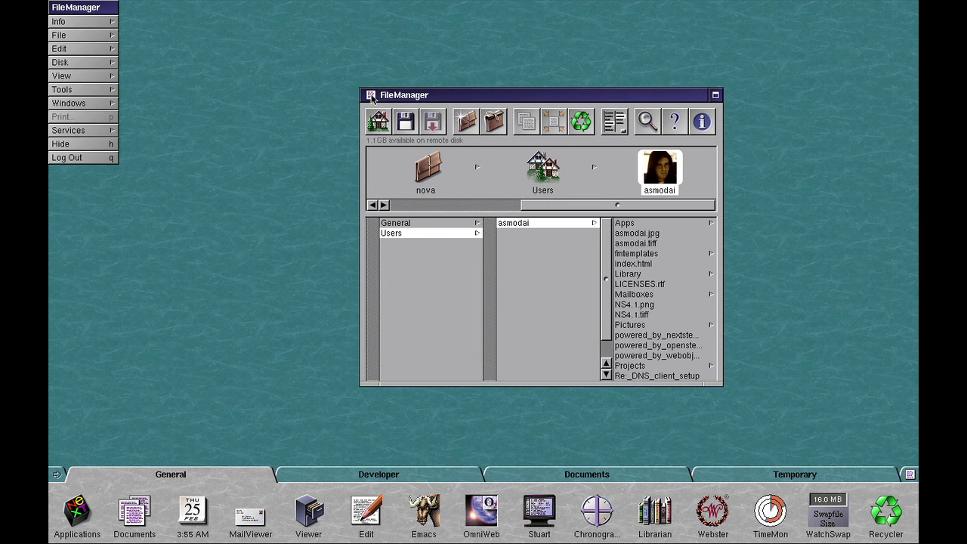
click(624, 223)
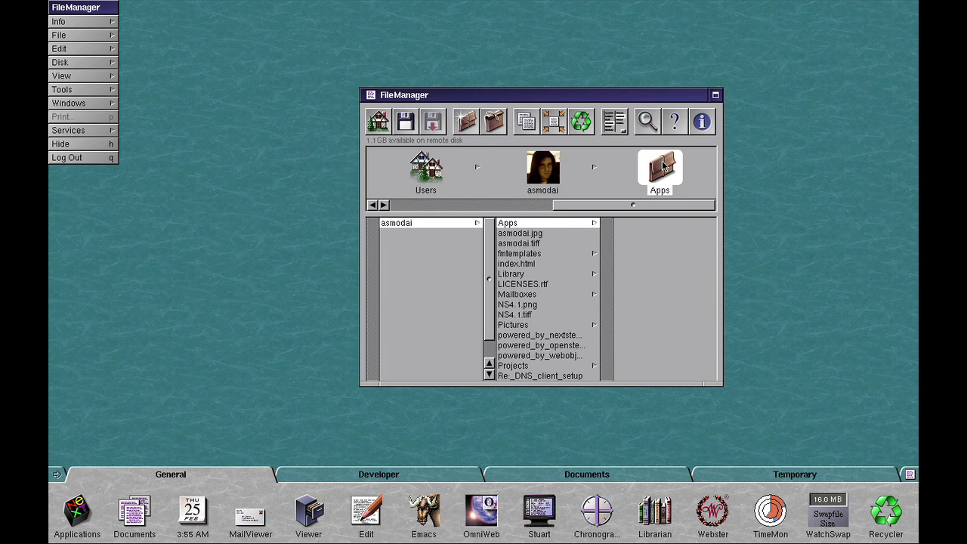
drag(664, 182, 820, 225)
Show the home folder's contents as icons and select the Apps folder there
drag(612, 121, 618, 160)
click(538, 159)
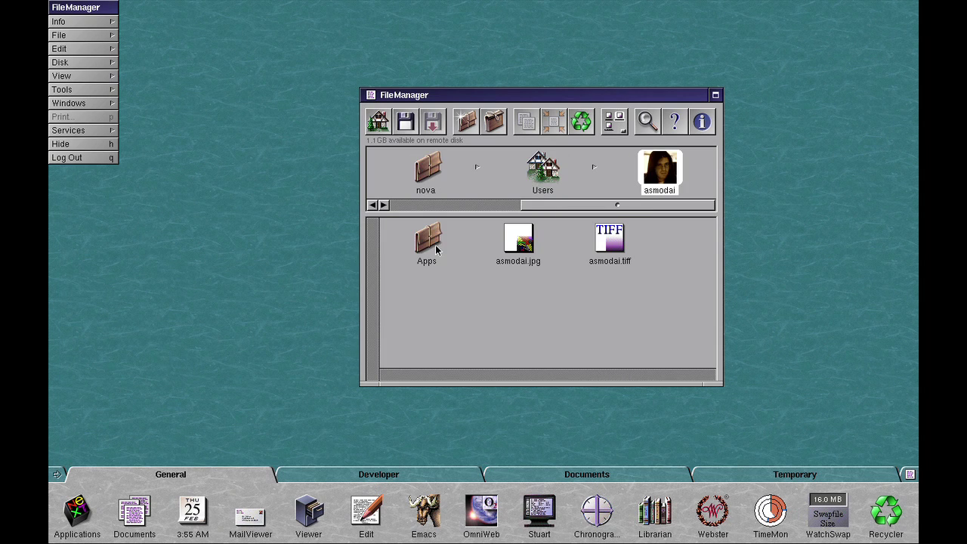
drag(427, 242, 359, 261)
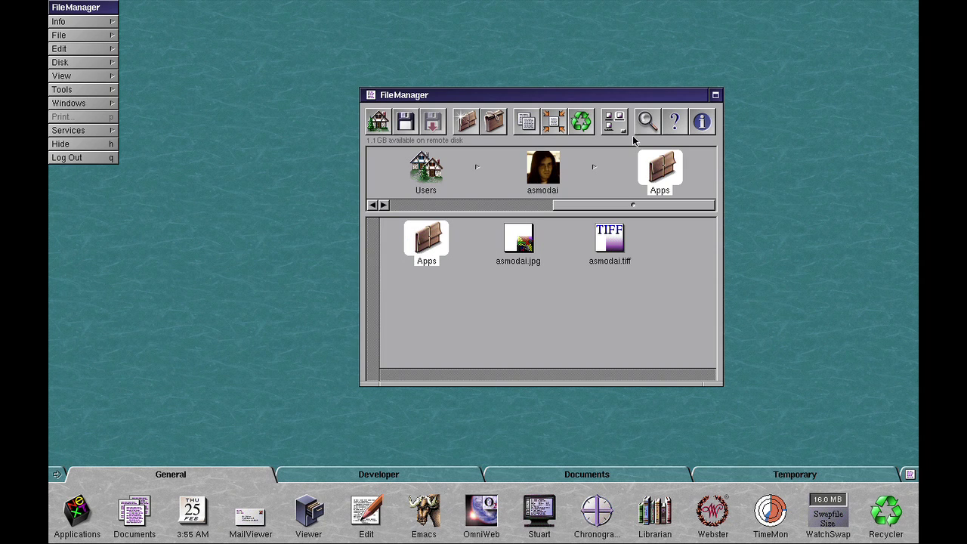
Try pulling the folder icon out of the FileManager title bar and return the viewer to Browser view
drag(370, 95, 319, 138)
mouse_move(364, 101)
mouse_down()
mouse_move(246, 199)
mouse_move(363, 89)
mouse_up()
click(612, 130)
click(614, 94)
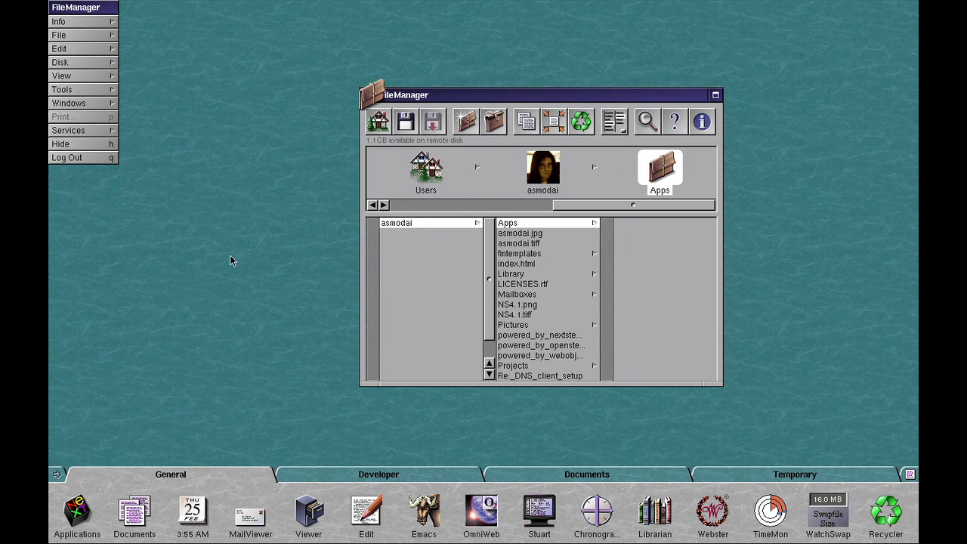
Reposition the FileManager window in the upper left half of the desktop, near the main menu
drag(450, 93, 507, 90)
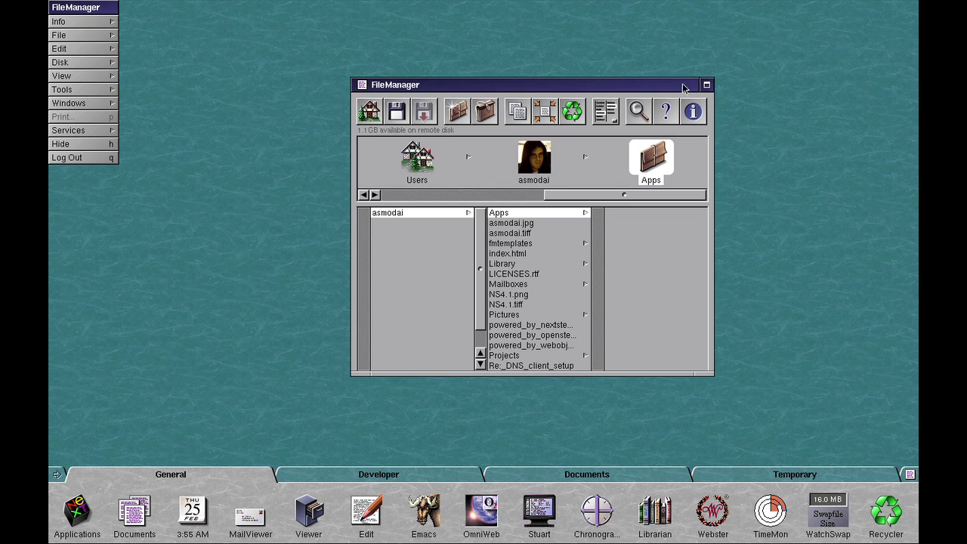
drag(663, 83, 503, 55)
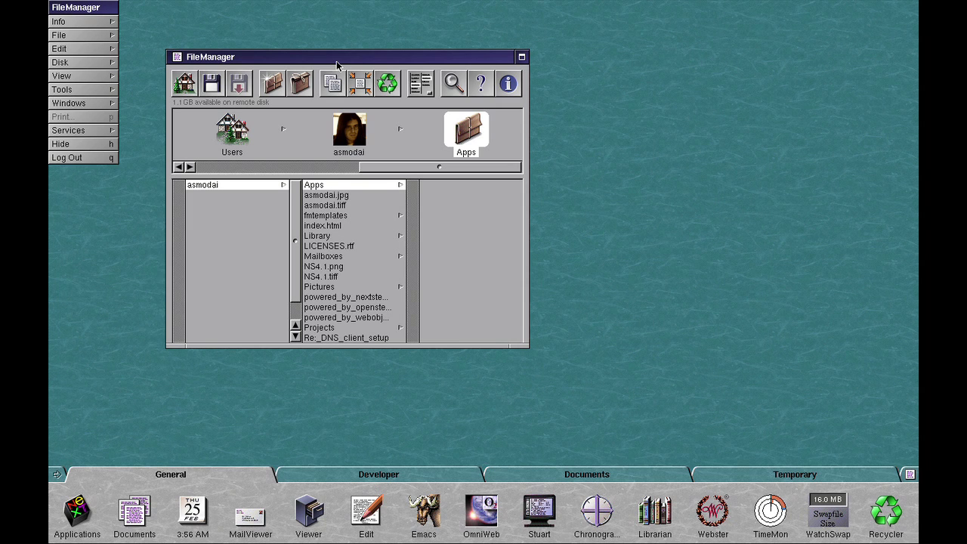
drag(333, 63, 367, 64)
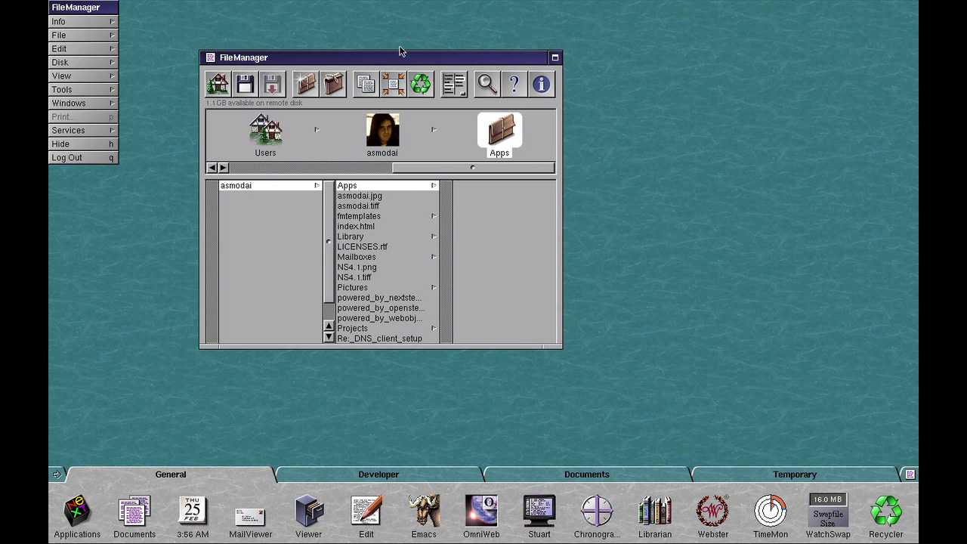
Open a new viewer on the home folder and place it so that it overlaps the original viewer's right half
click(83, 35)
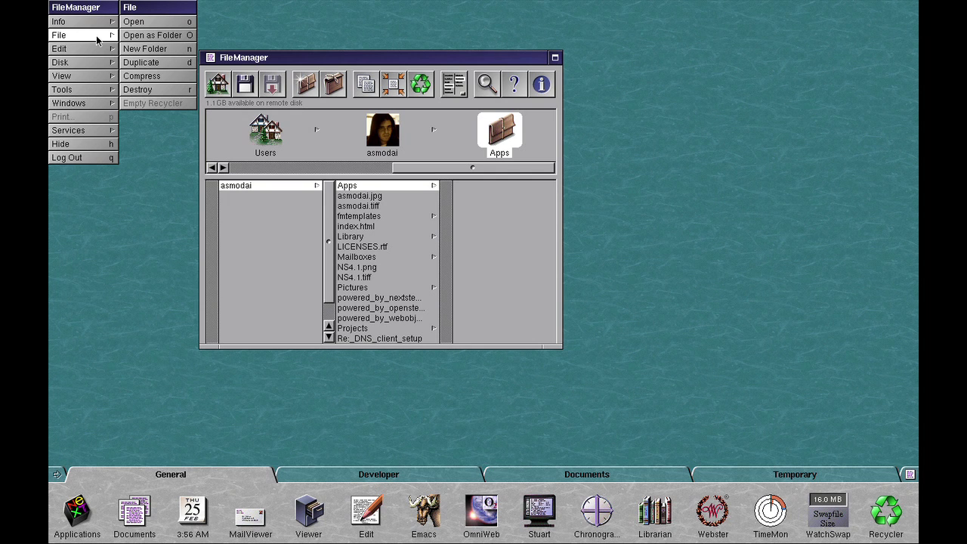
click(76, 75)
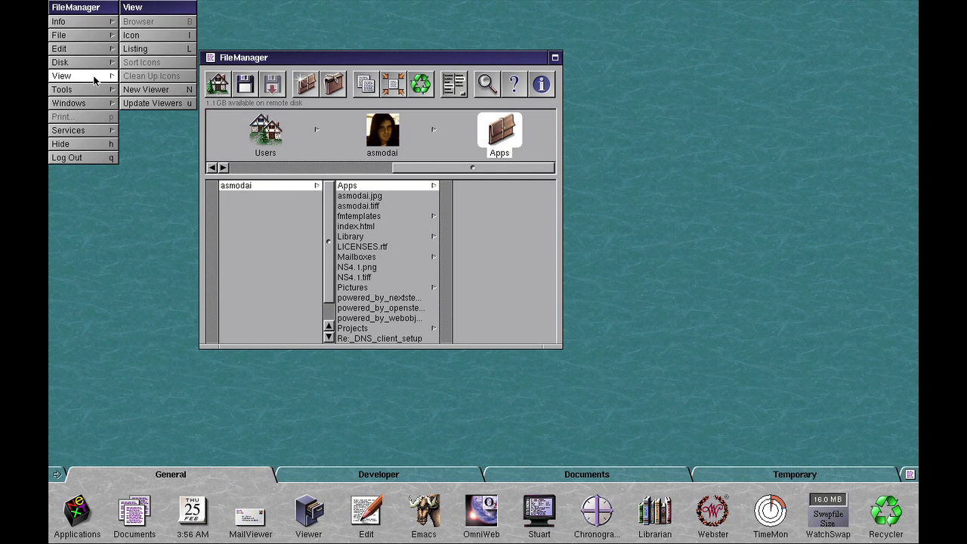
click(148, 89)
drag(439, 65, 539, 94)
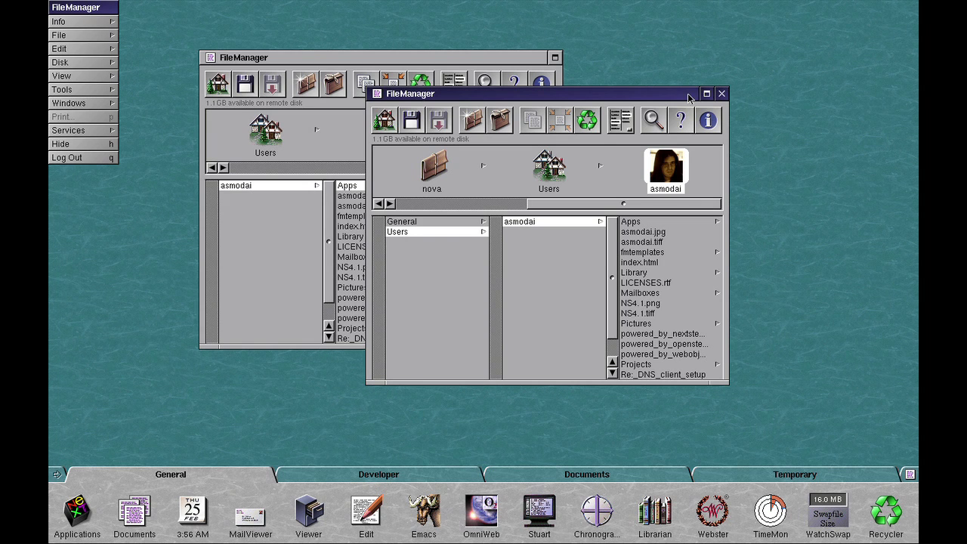
drag(654, 96, 622, 77)
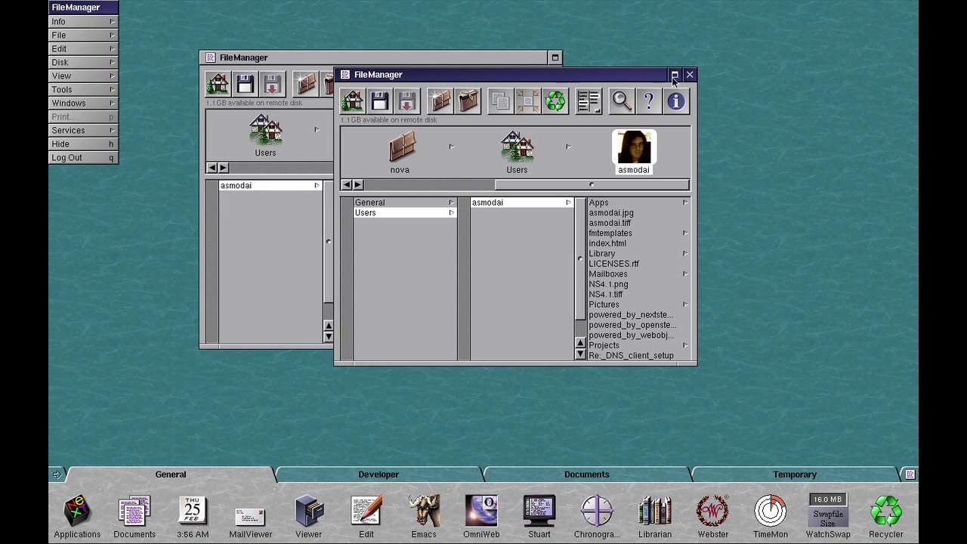
drag(611, 75, 690, 72)
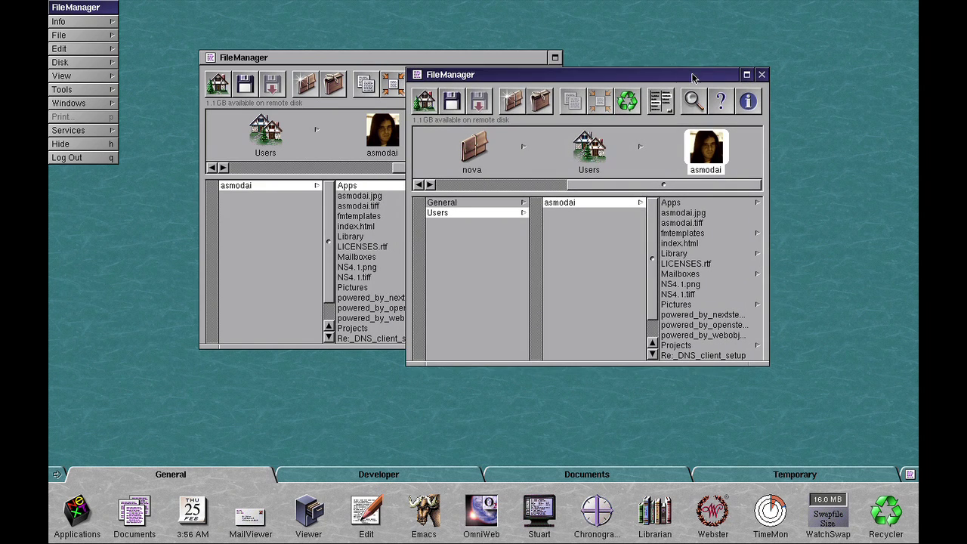
Close the second viewer and minimize the original FileManager window
click(764, 72)
drag(449, 59, 507, 35)
click(600, 37)
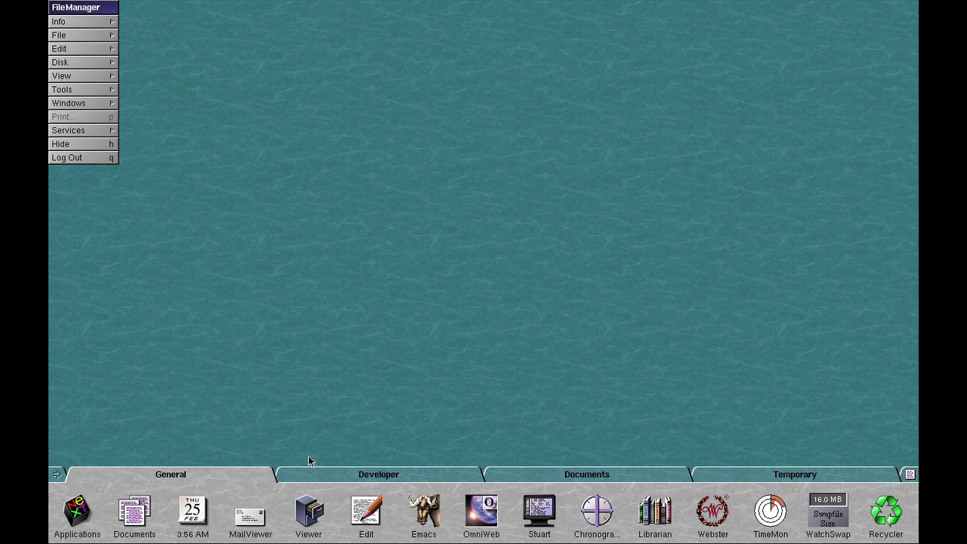
Look through the Developer, Documents and Temporary shelves of the dock and return to the General shelf
click(400, 475)
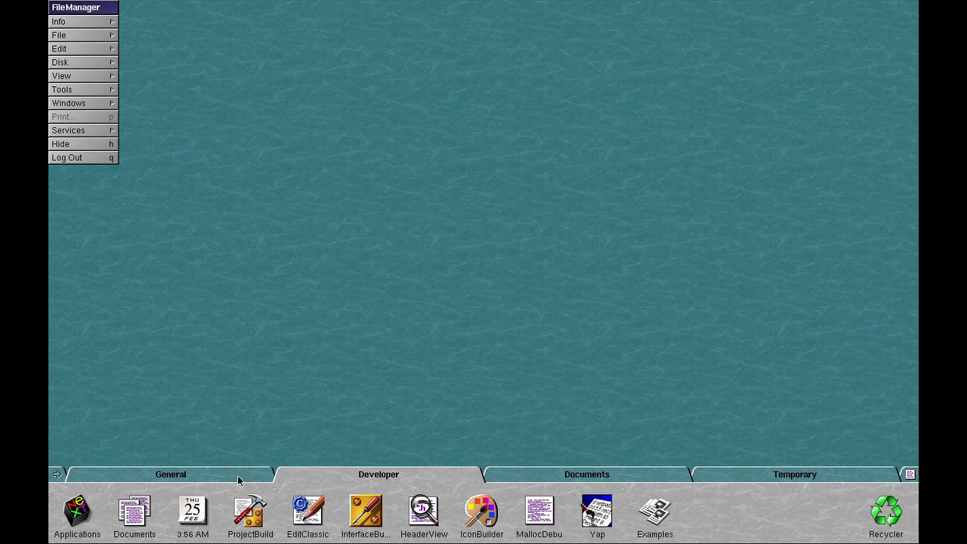
click(589, 475)
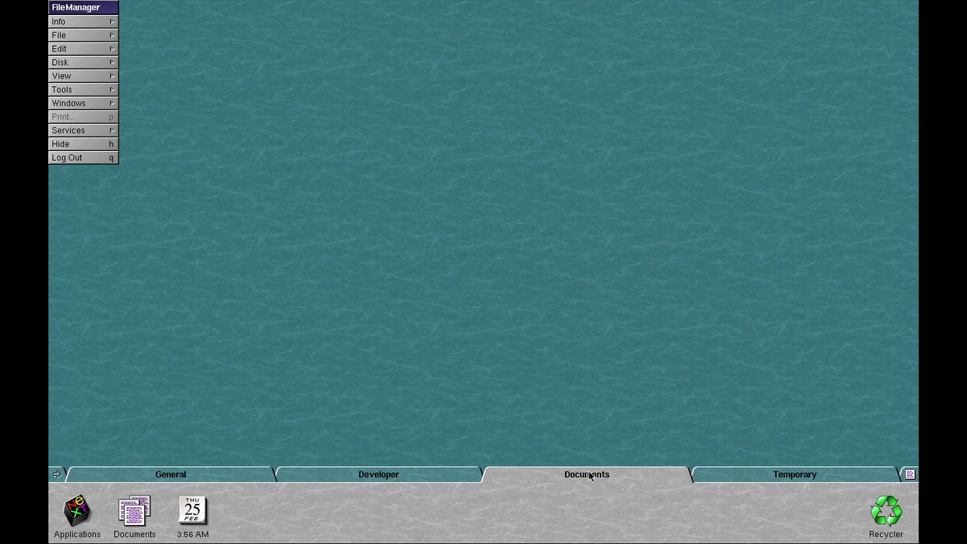
click(726, 480)
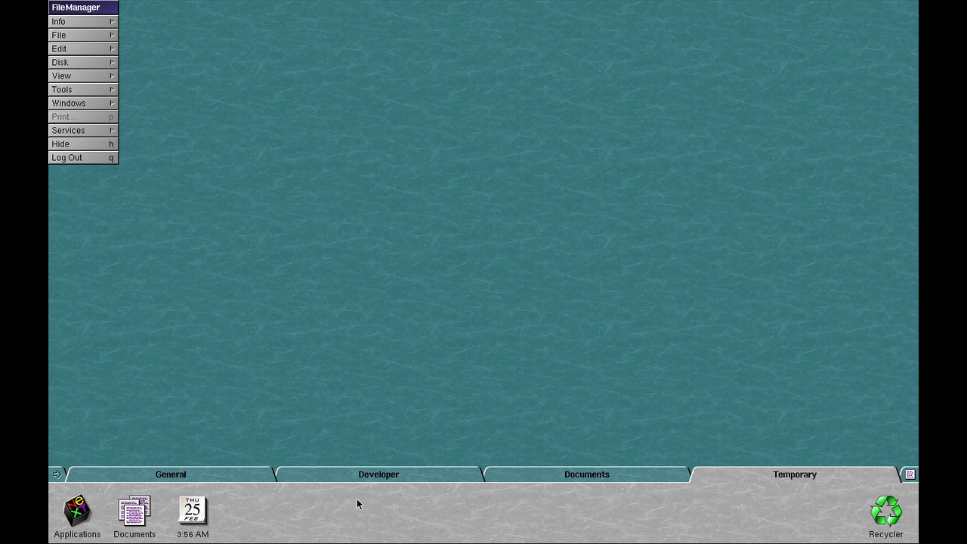
click(238, 476)
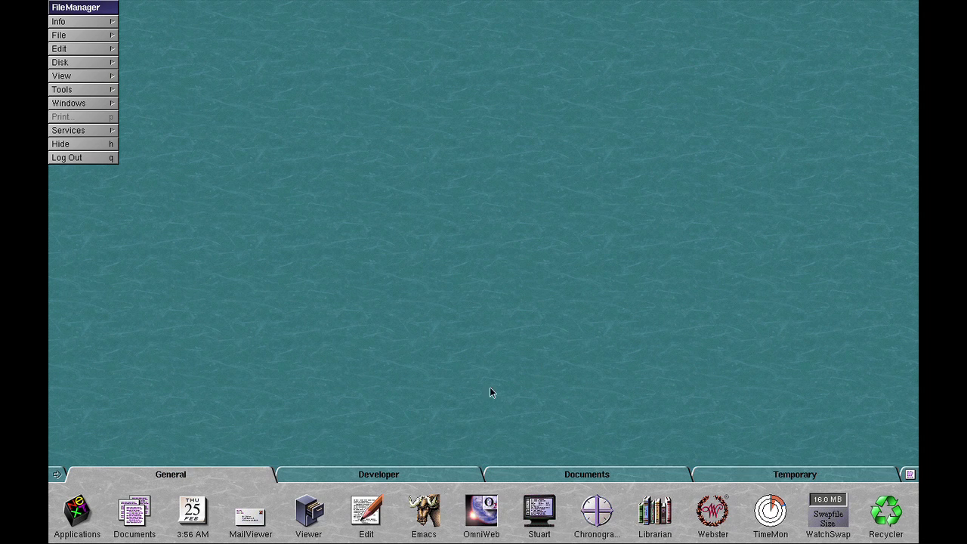
click(338, 468)
click(237, 476)
Add five new shelves to the dock between Documents and Temporary, leaving their default names
mouse_move(56, 476)
mouse_down()
mouse_move(721, 485)
mouse_move(517, 492)
mouse_up()
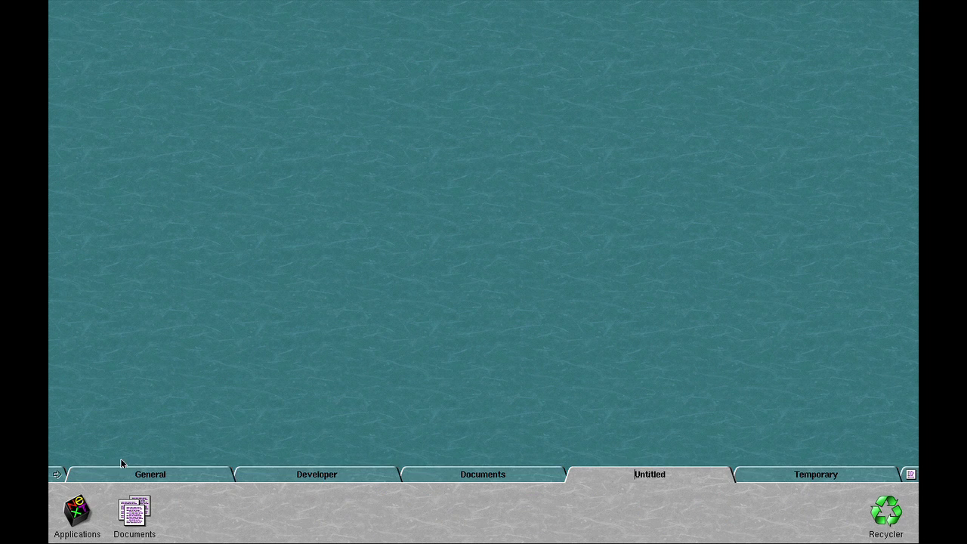
drag(55, 475, 605, 488)
drag(56, 476, 529, 476)
drag(56, 475, 453, 473)
drag(56, 475, 484, 476)
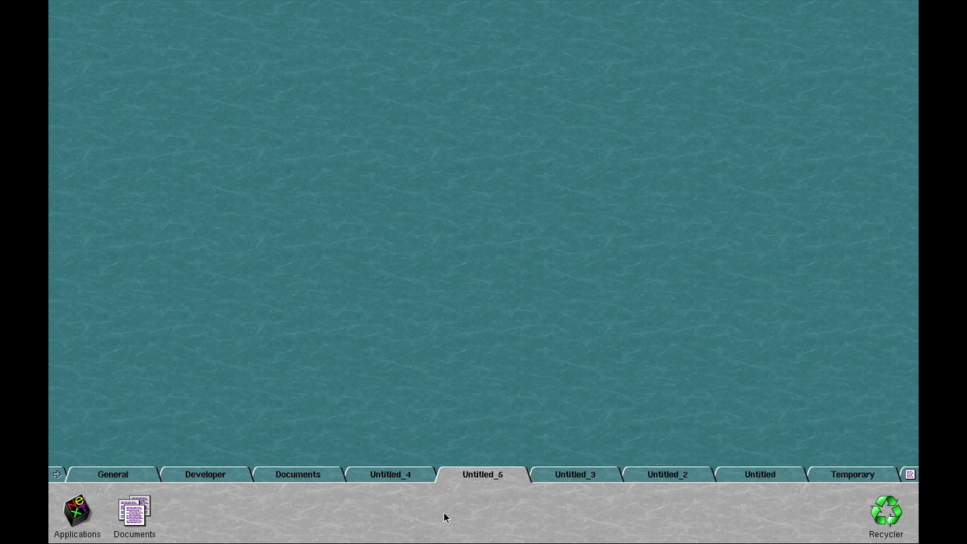
Remove the Untitled_4, Untitled_5, Untitled_3 and Untitled_2 shelves from the dock
click(394, 474)
drag(431, 478, 57, 479)
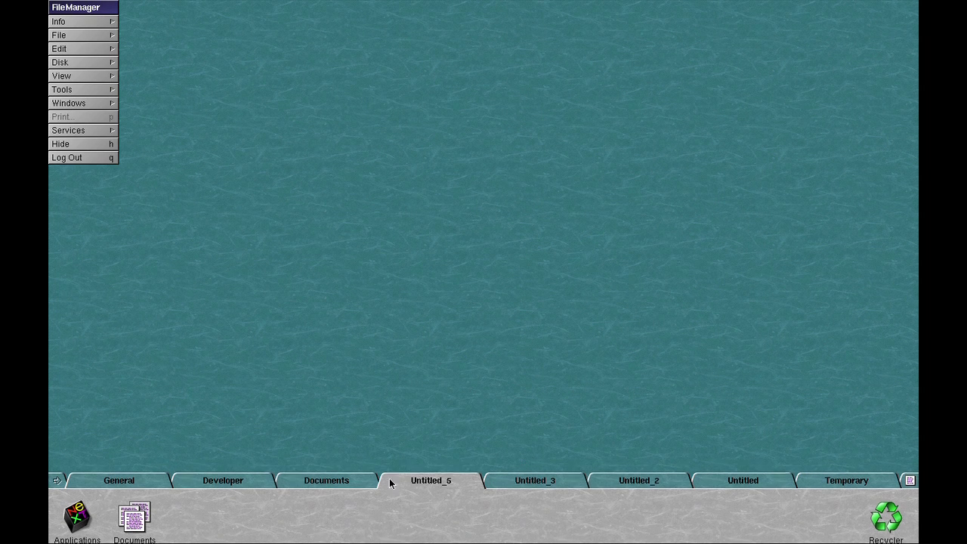
drag(479, 479, 57, 479)
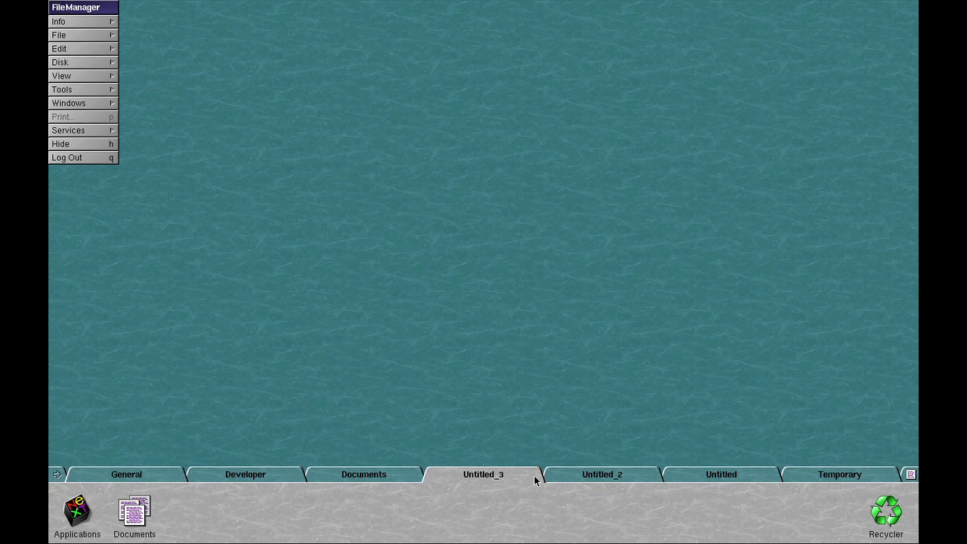
drag(534, 475, 50, 484)
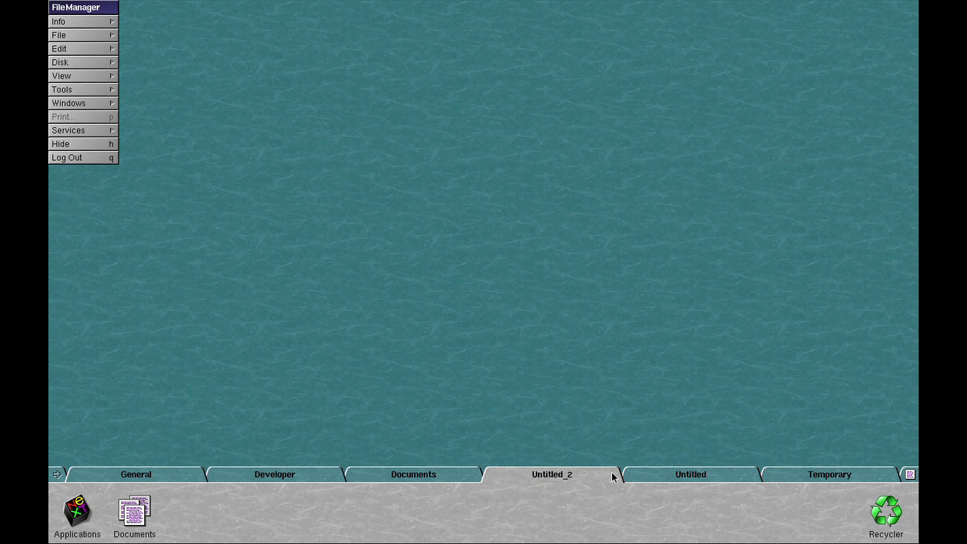
drag(612, 476, 60, 483)
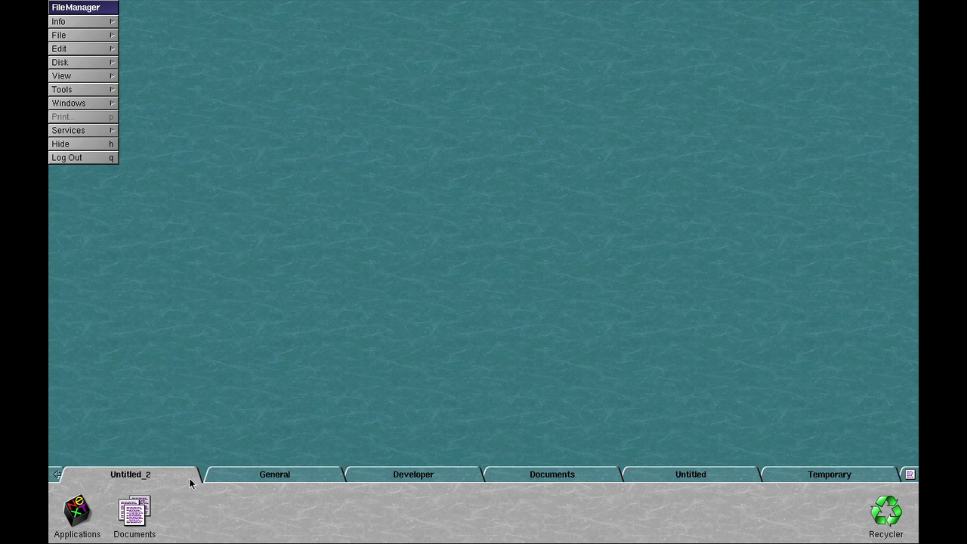
drag(189, 477, 61, 479)
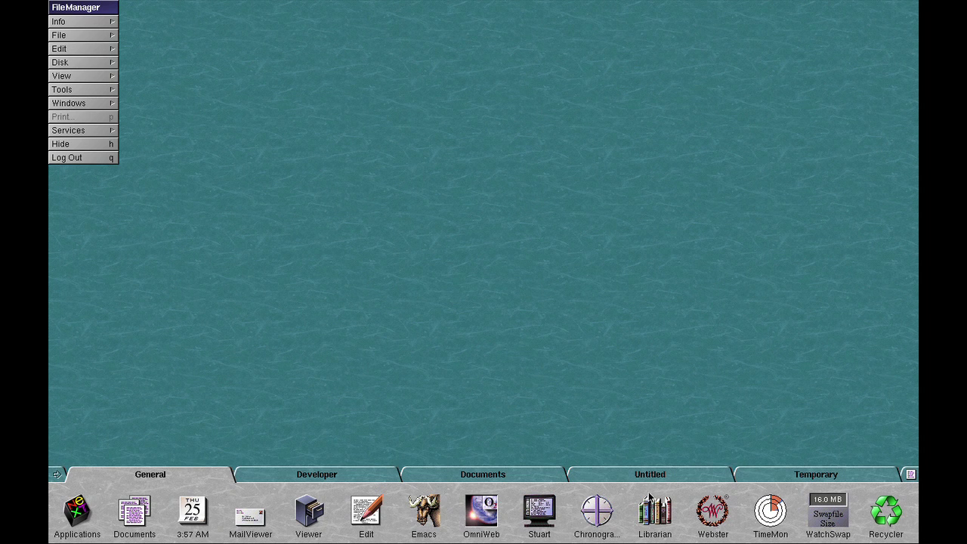
Move the Untitled shelf ahead of General in the dock and remove it
drag(696, 478, 52, 476)
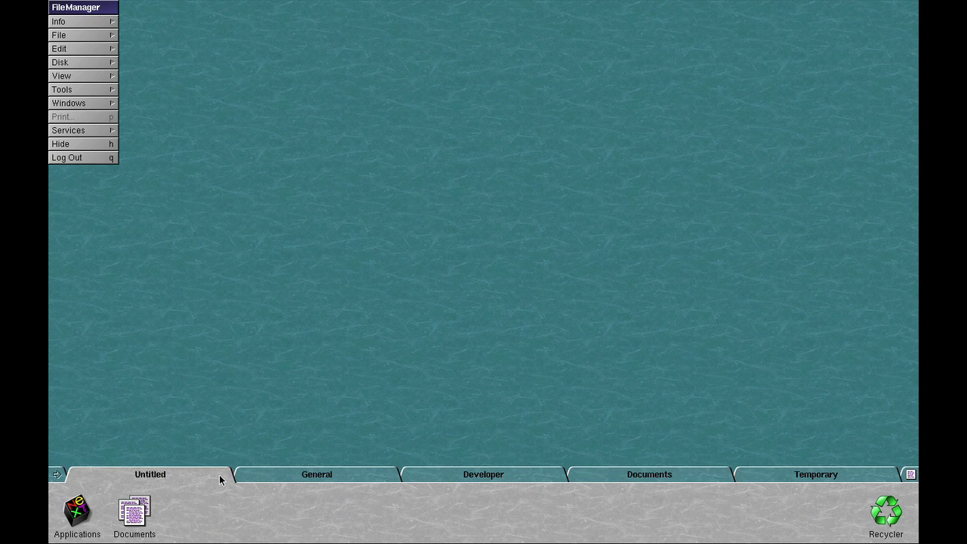
drag(223, 476, 55, 481)
Raise the dock to extra height, lower it until only its shelf tabs show, and restore its normal height
drag(247, 481, 272, 284)
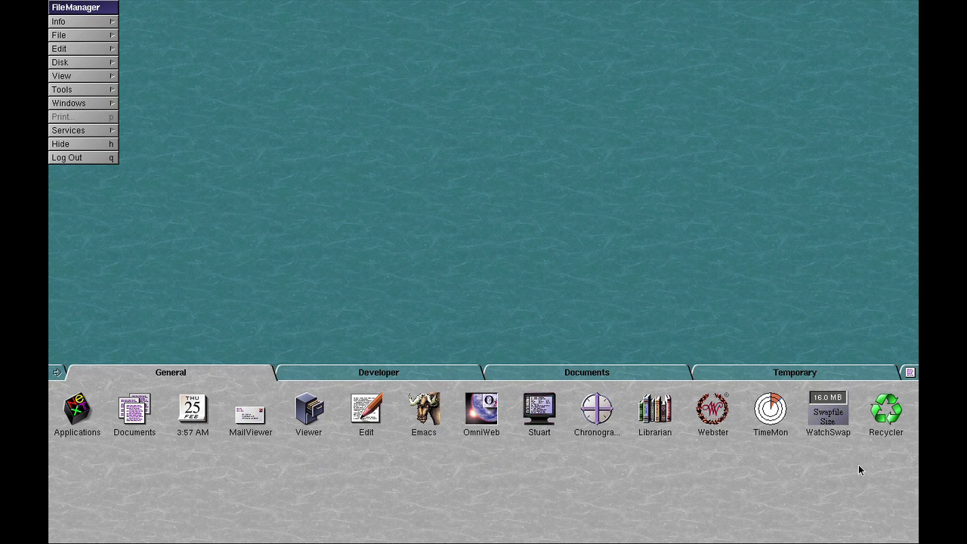
drag(129, 374, 128, 539)
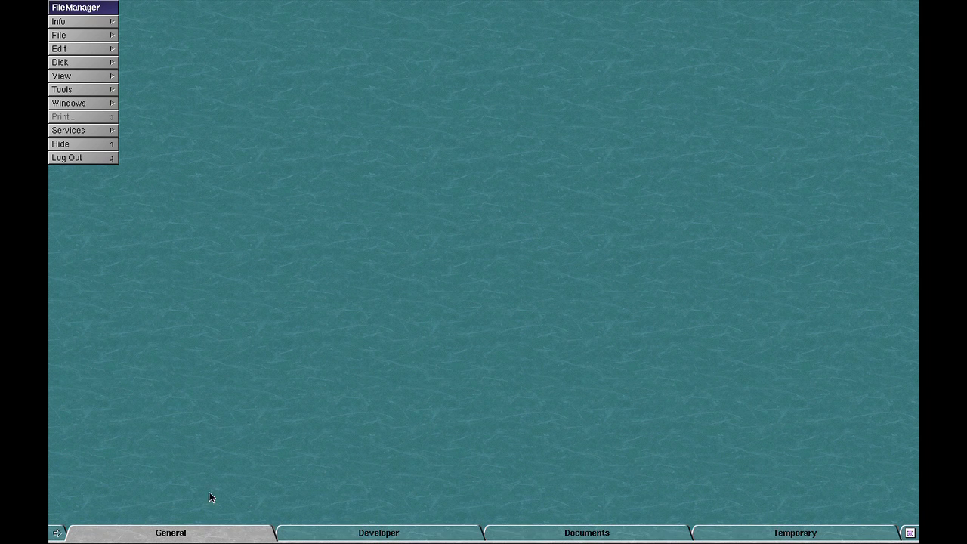
click(200, 538)
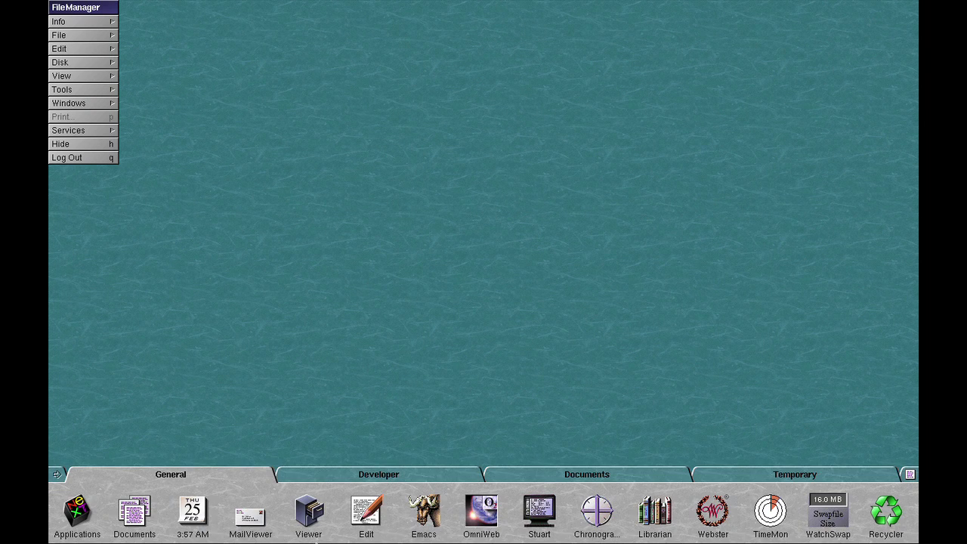
Look through the dock's Developer, Documents and Temporary shelves, finishing back on General
click(366, 476)
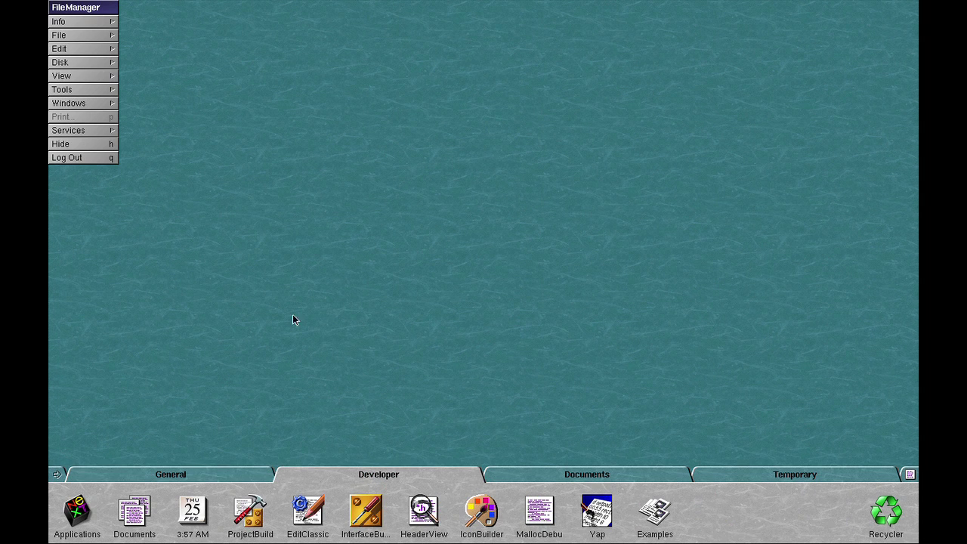
click(201, 473)
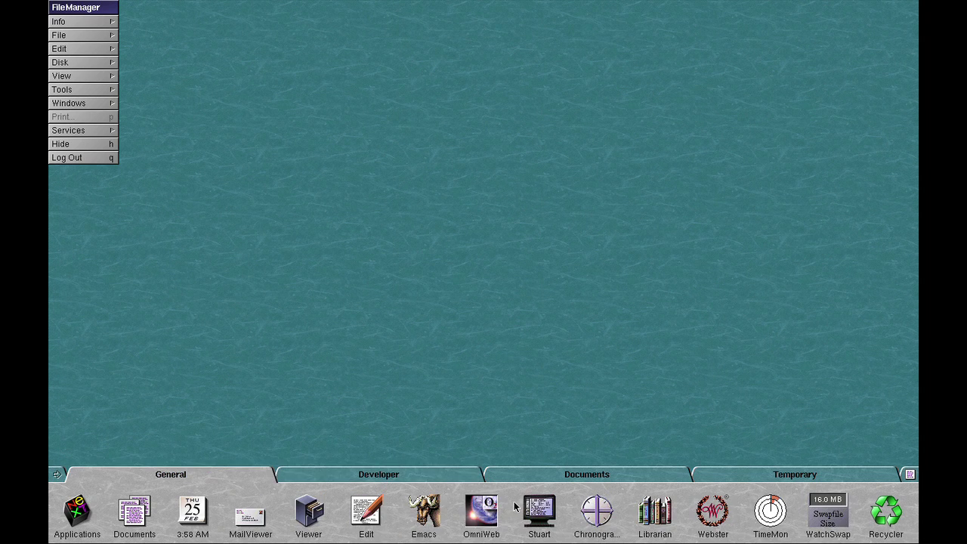
click(422, 478)
click(534, 479)
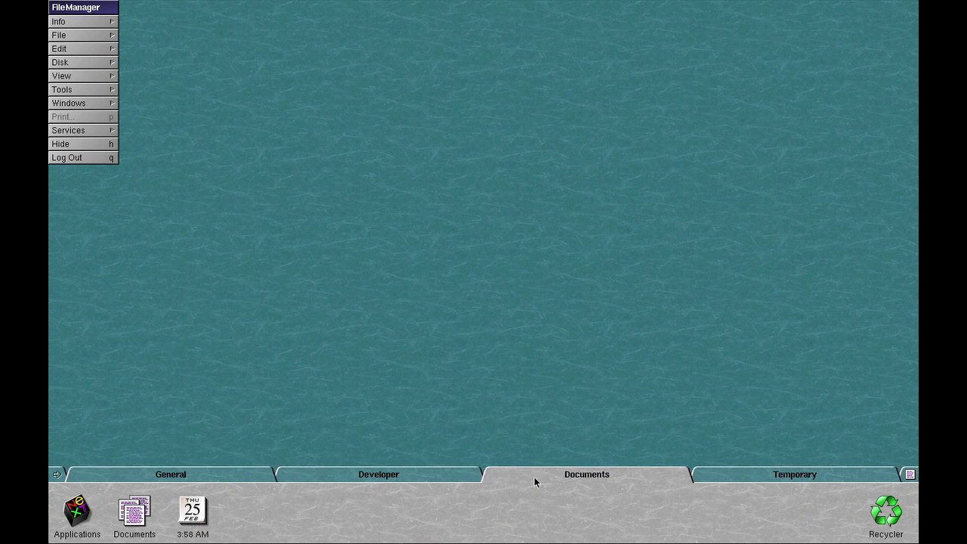
click(251, 473)
click(709, 474)
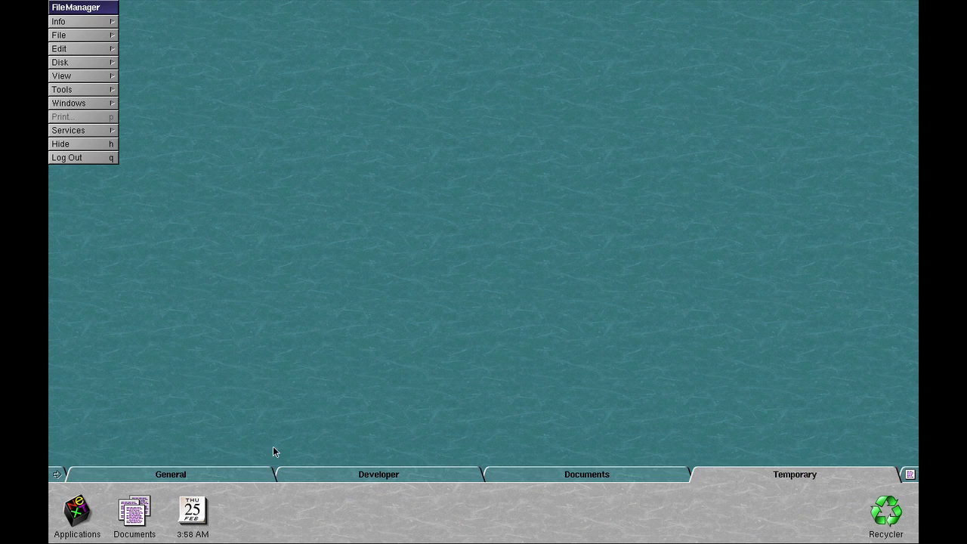
click(211, 475)
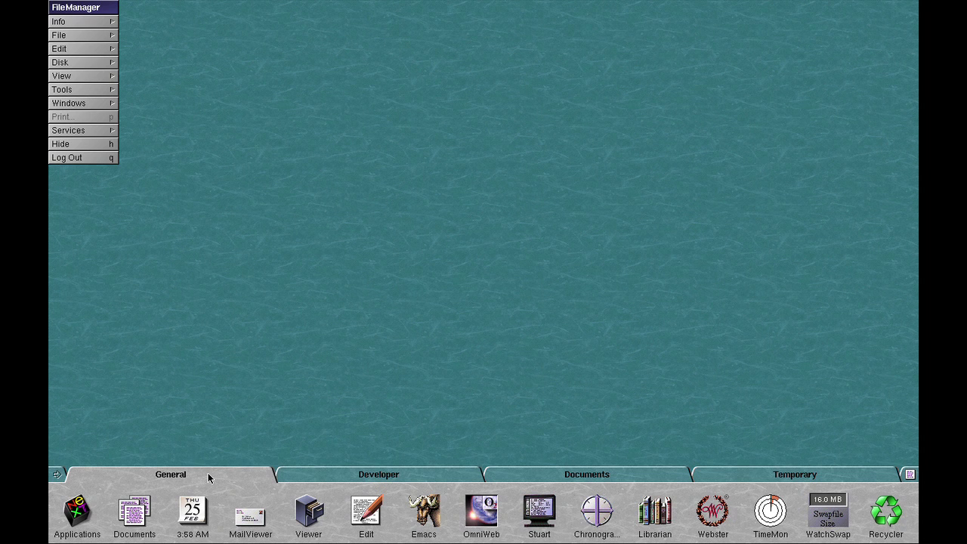
click(369, 474)
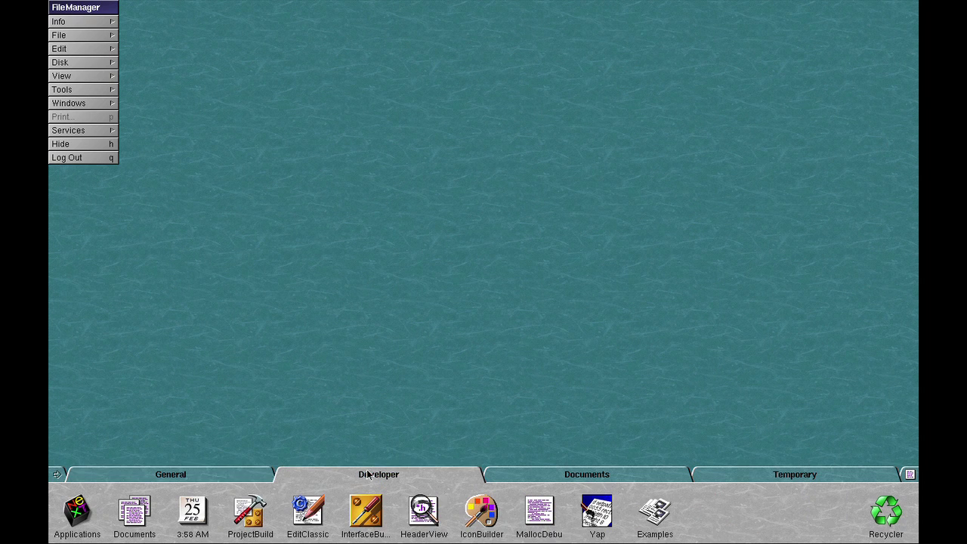
click(232, 475)
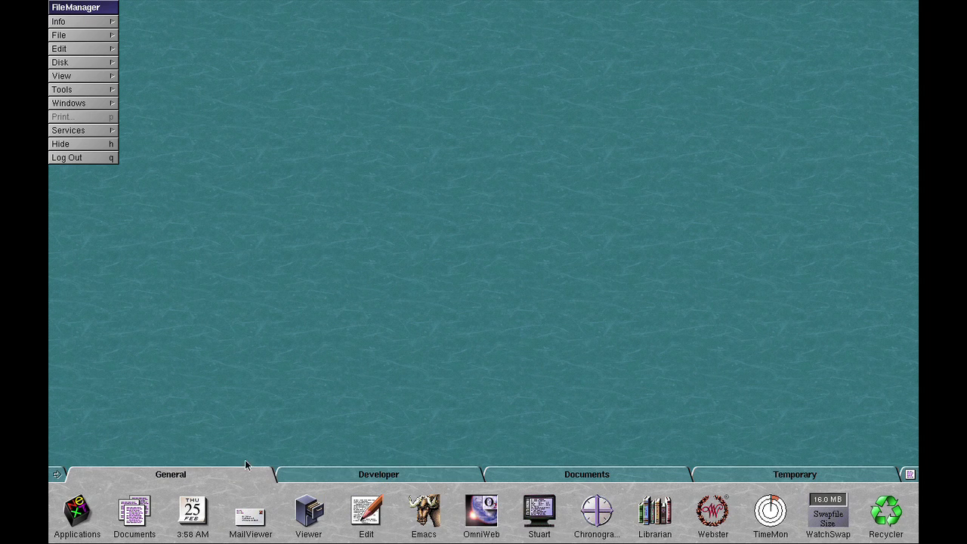
click(306, 474)
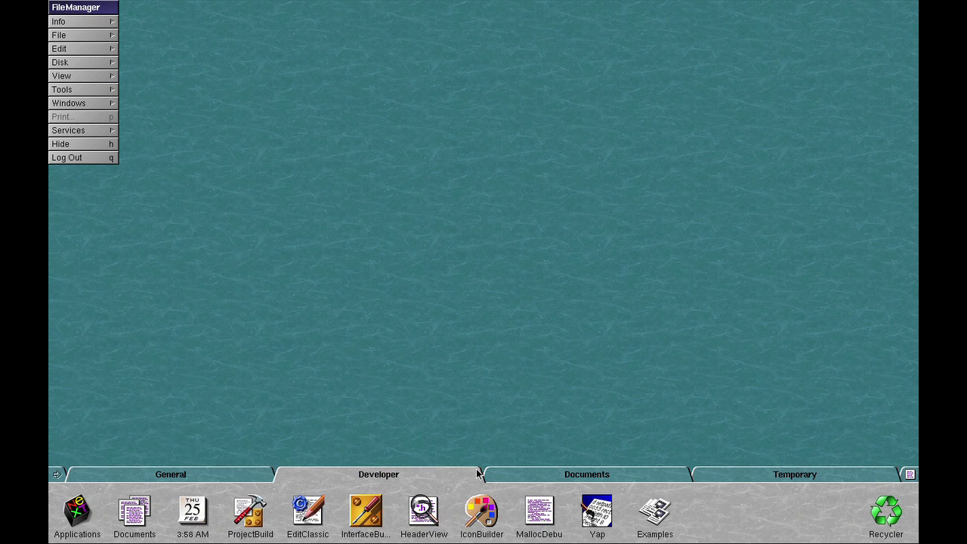
click(522, 474)
click(223, 475)
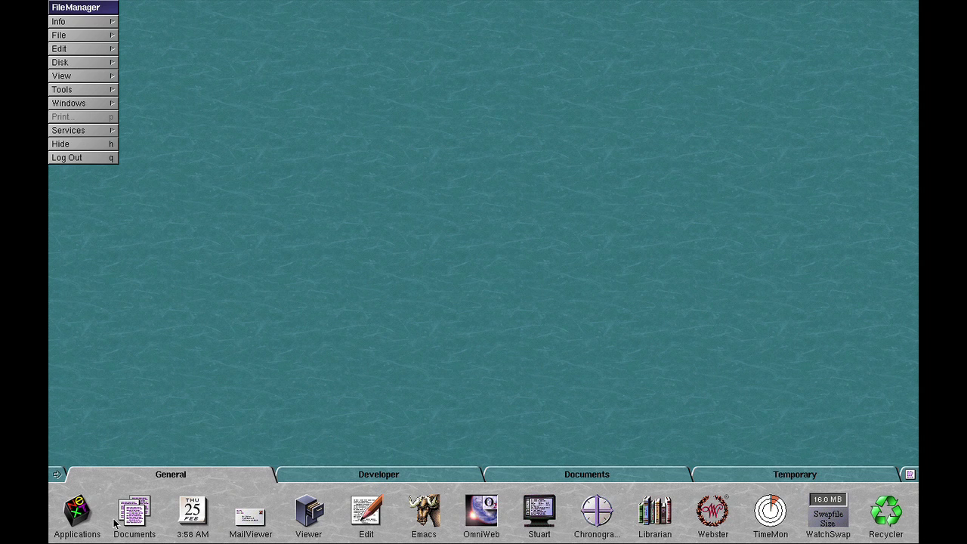
Examine the pop-up list of open documents under the dock's Documents item, including the Apps entry
click(136, 518)
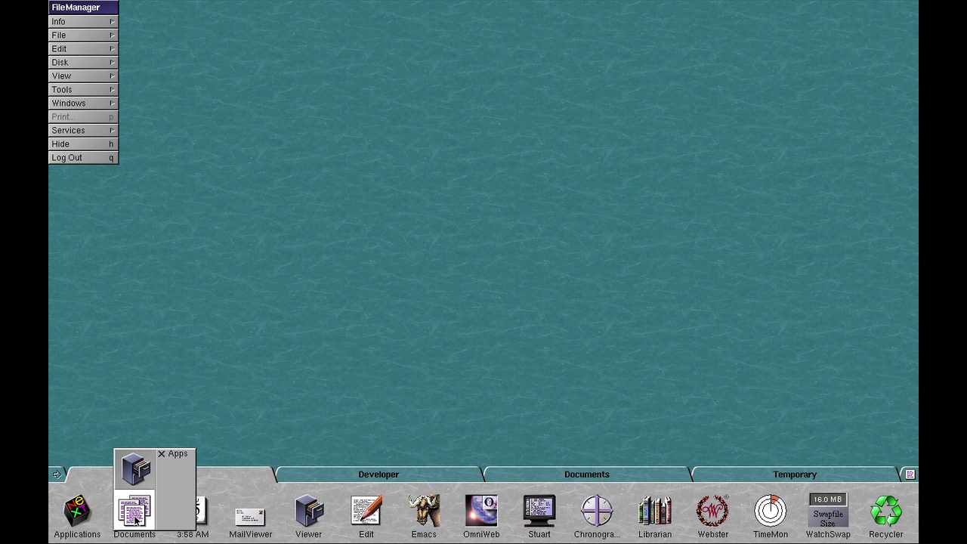
click(136, 519)
click(136, 518)
click(132, 520)
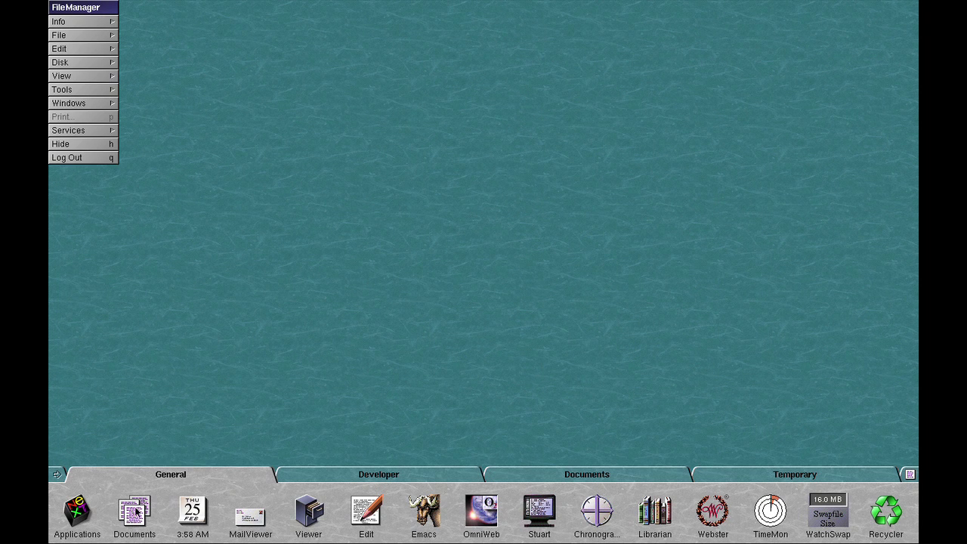
click(127, 517)
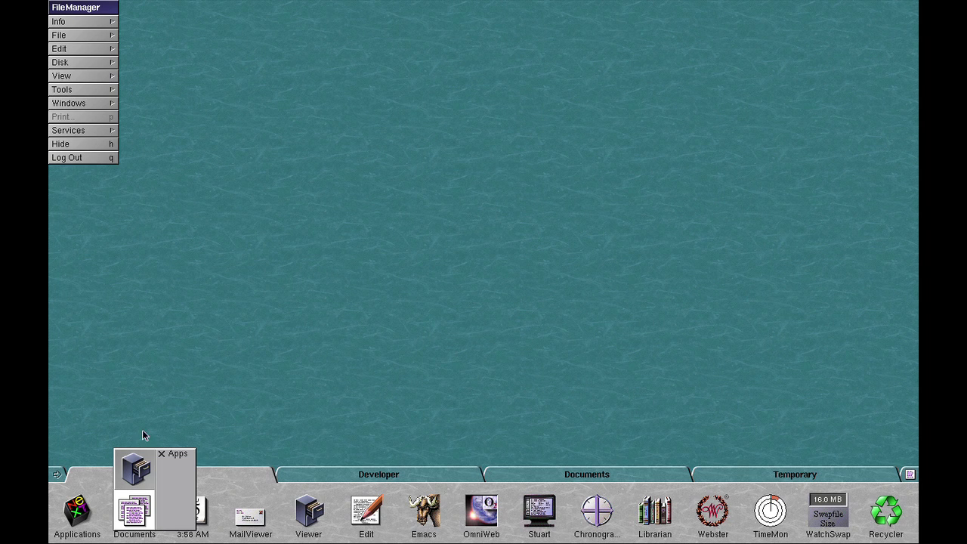
click(139, 518)
click(139, 518)
click(138, 514)
click(138, 513)
click(160, 455)
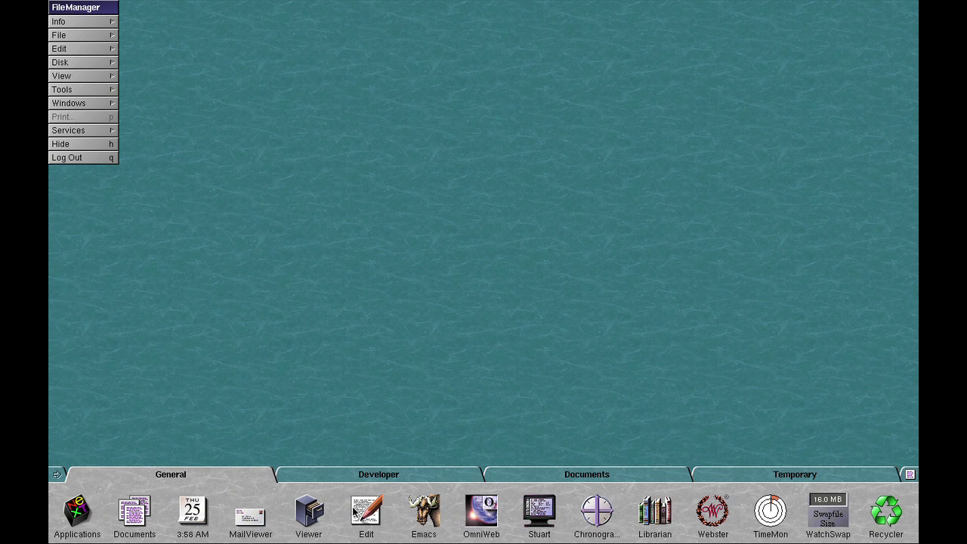
Launch the Edit text editor from the dock and create eight additional blank documents
double_click(360, 502)
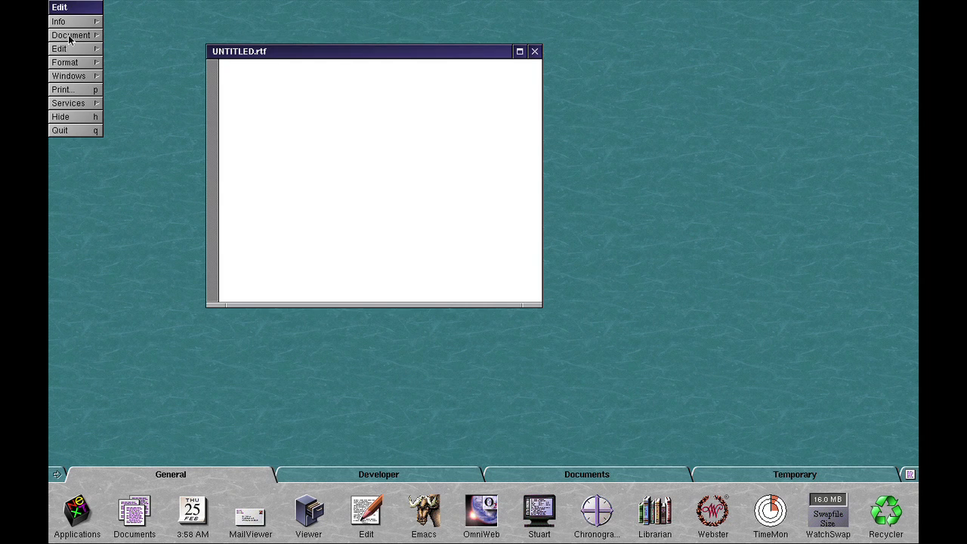
click(68, 35)
double_click(139, 49)
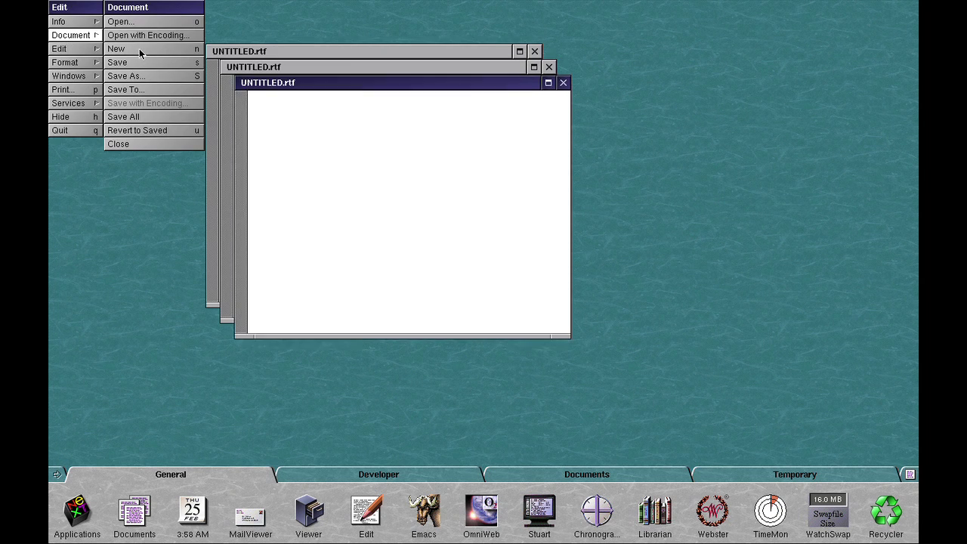
double_click(139, 49)
double_click(139, 49)
click(69, 35)
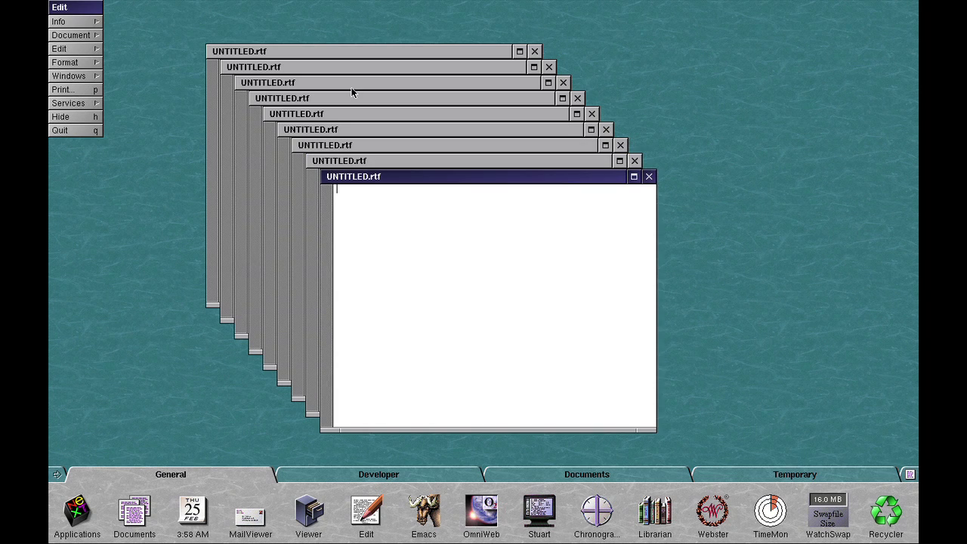
Enter "Hello" in the third Edit document, "There" in the sixth and "Having fun?" in the ninth
click(352, 90)
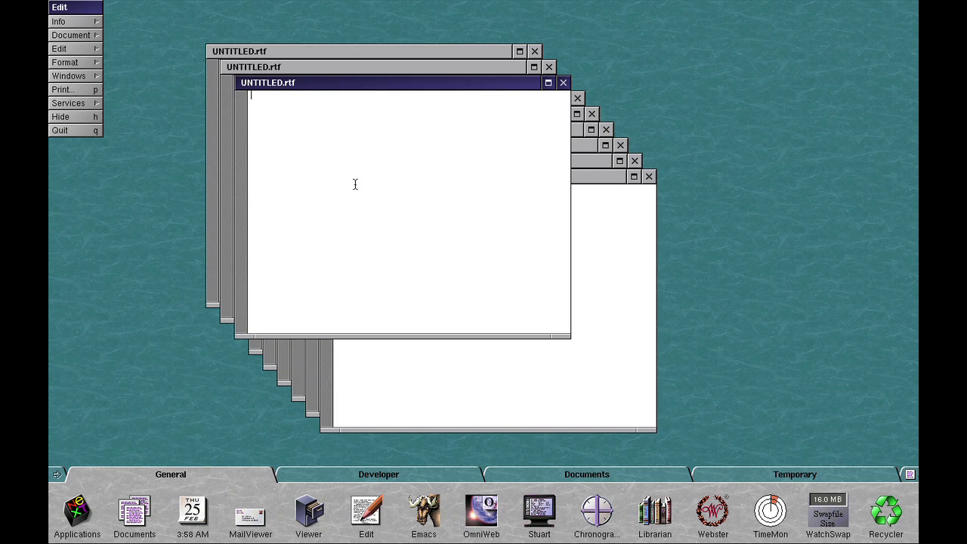
text(Hello)
click(575, 134)
text(There)
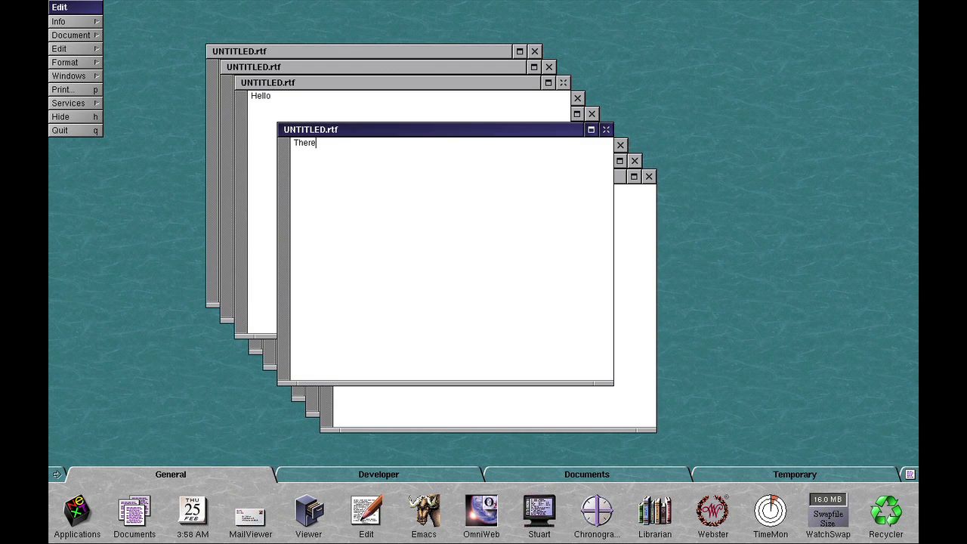
click(655, 230)
text(Having fun?)
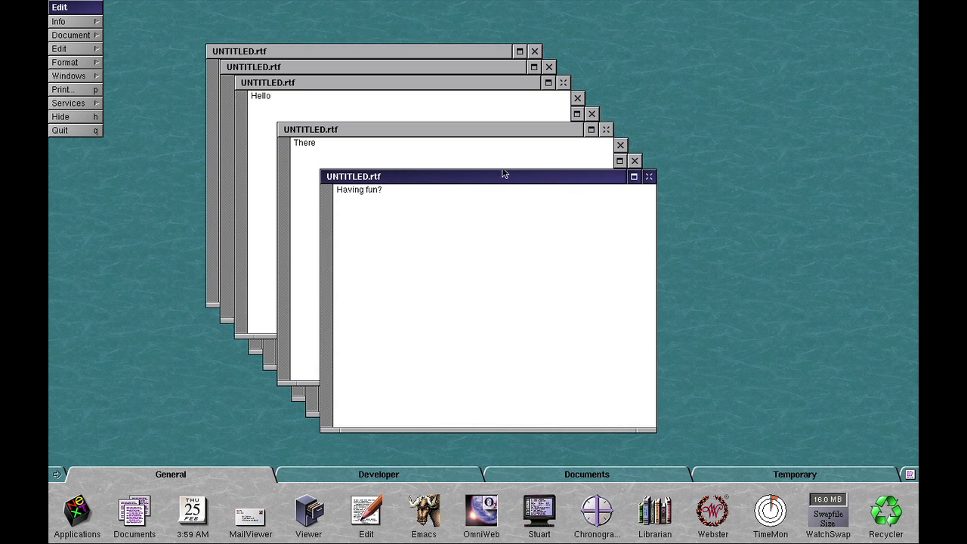
Bring different Edit documents to the front one after another using the dock's Documents list
mouse_move(140, 511)
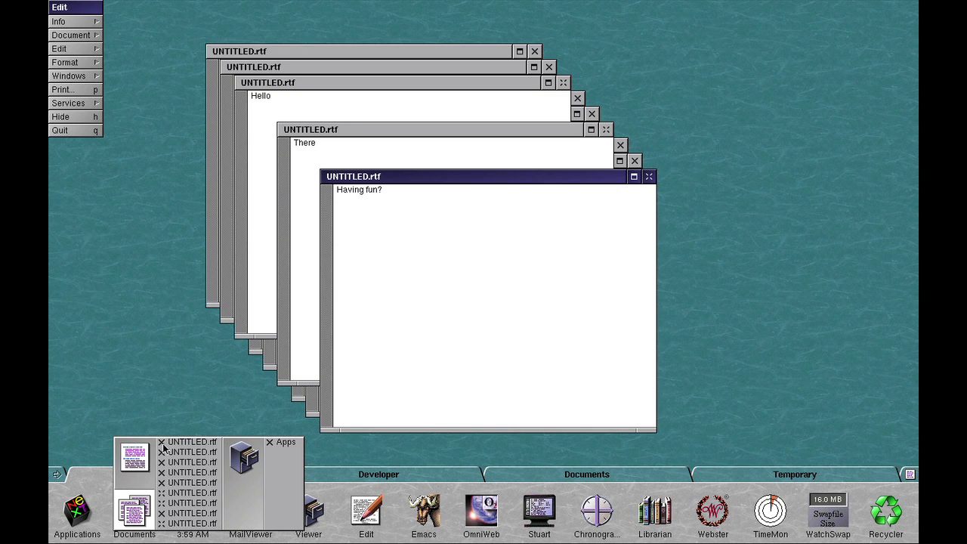
click(173, 494)
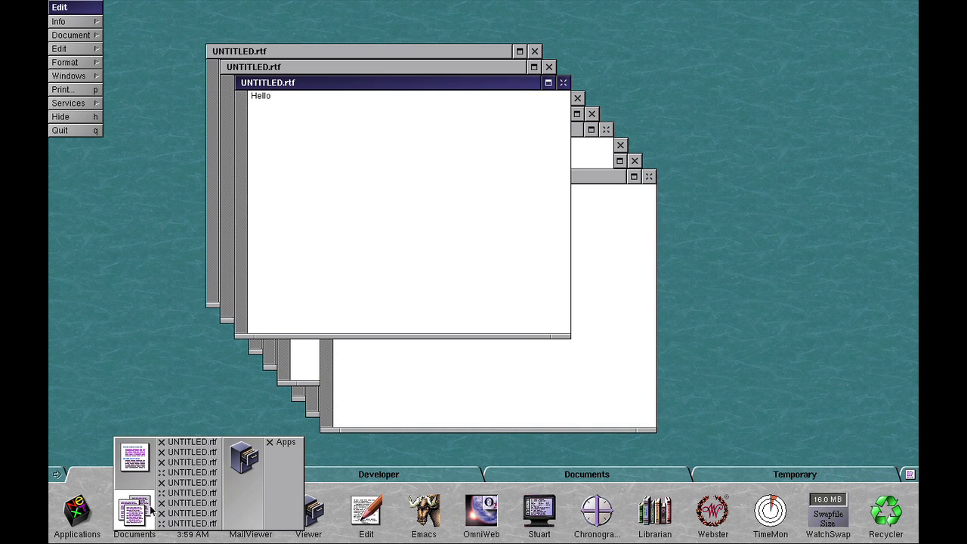
click(176, 522)
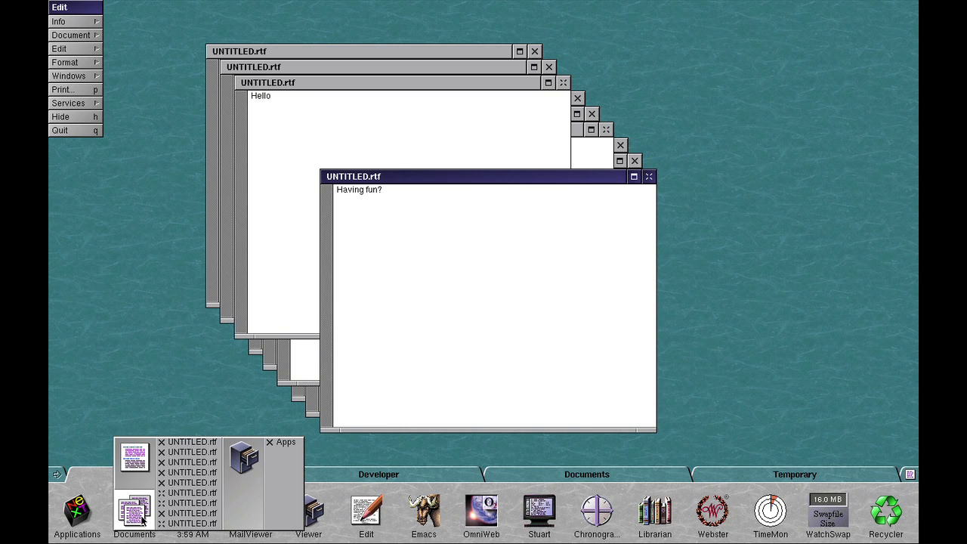
click(188, 470)
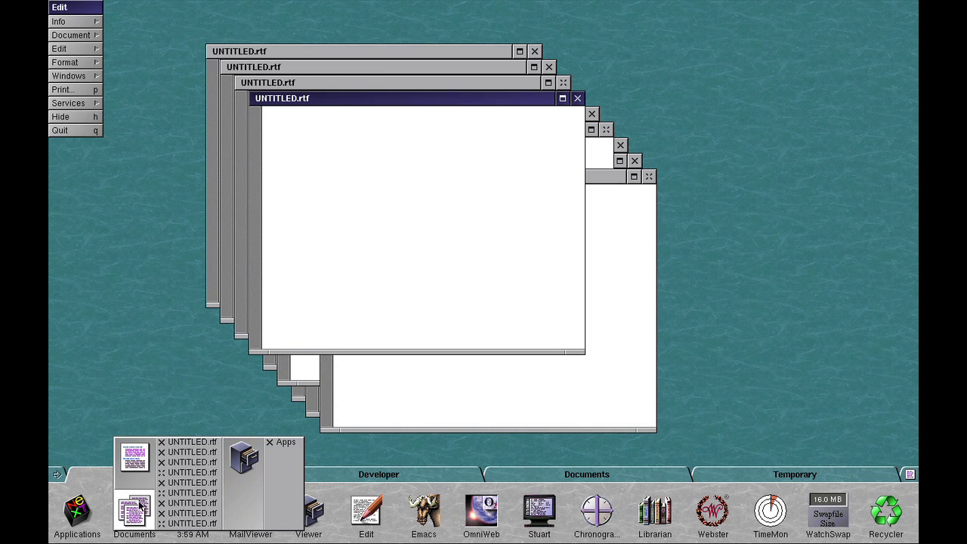
click(189, 452)
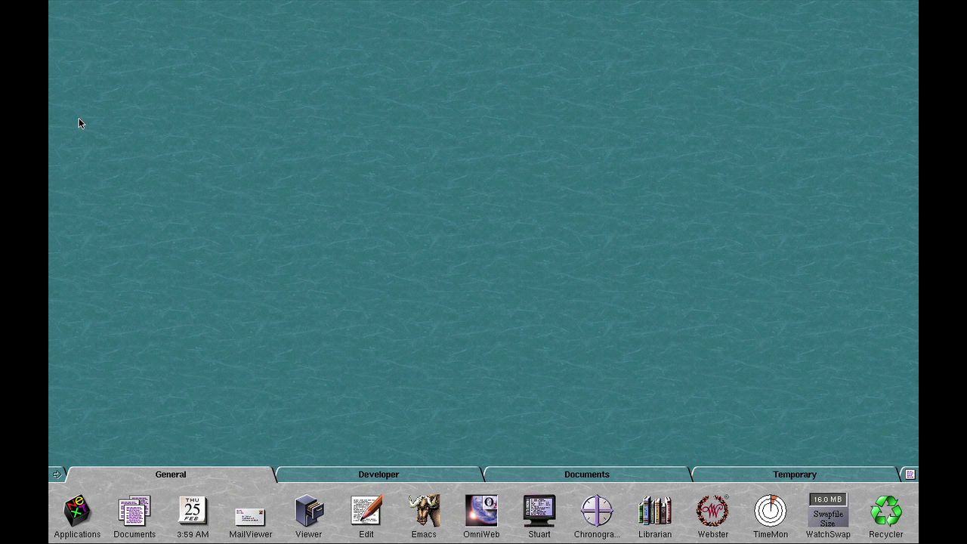
Bring the hidden Edit application back through one of its entries in the Documents list, and hide Edit again
click(127, 510)
click(165, 470)
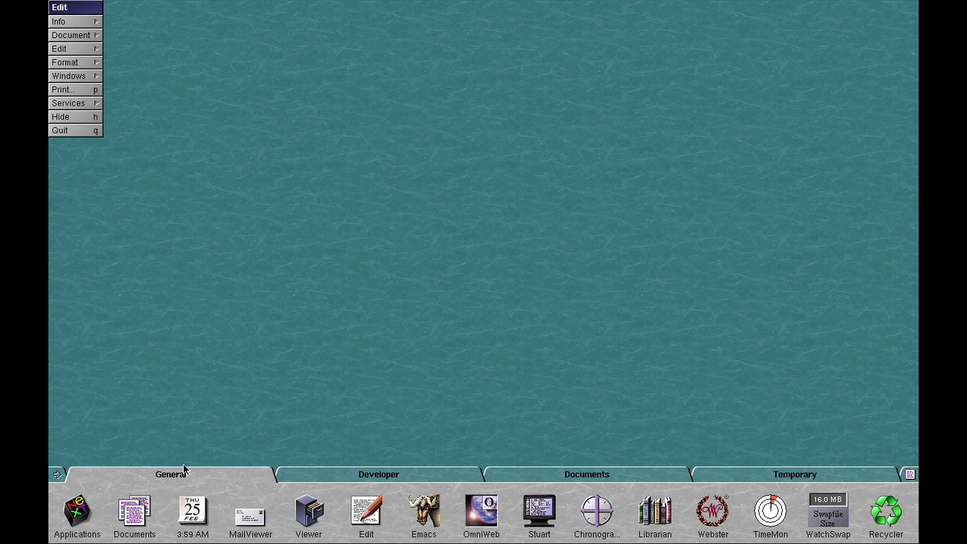
click(61, 117)
Bring Edit back from the dock's list of running applications, and switch to FileManager from the same list
click(64, 504)
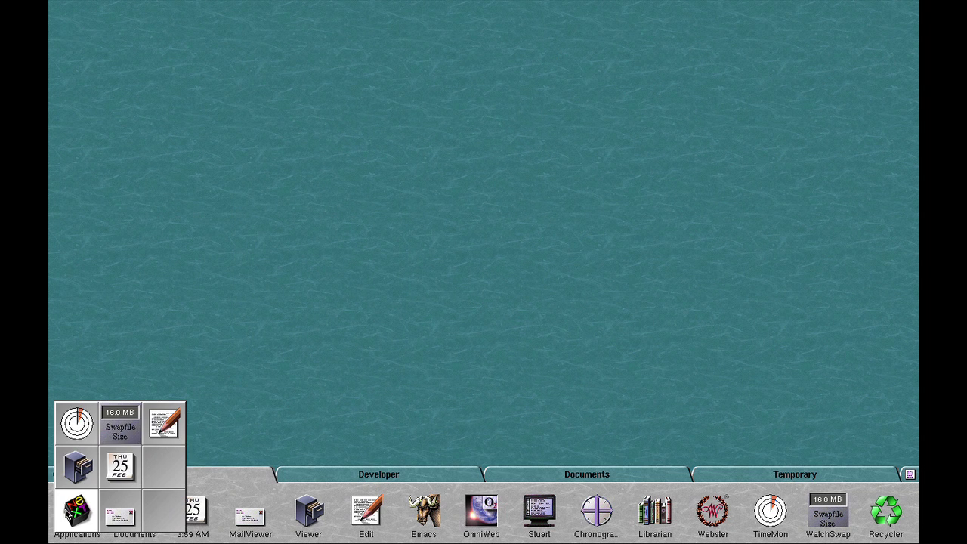
click(151, 430)
click(68, 516)
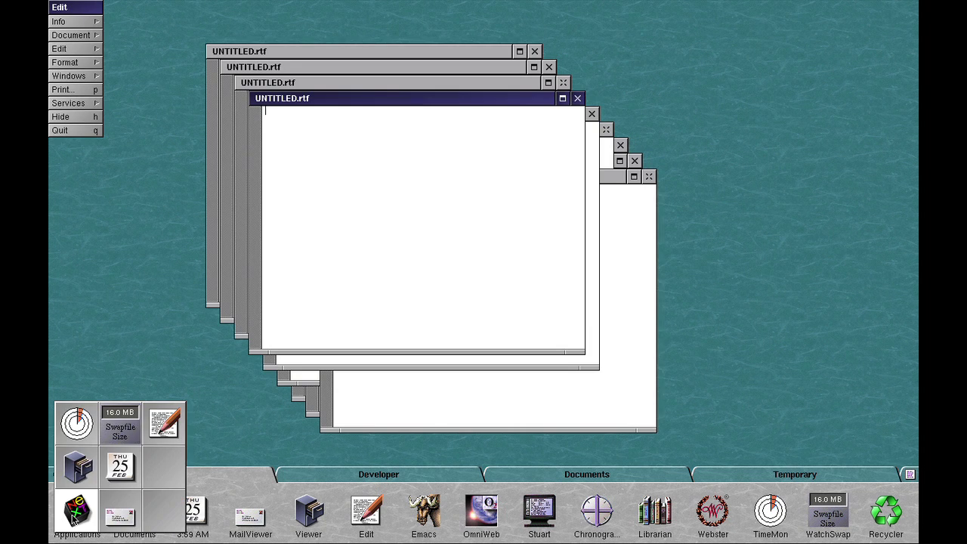
click(154, 425)
click(73, 525)
click(93, 479)
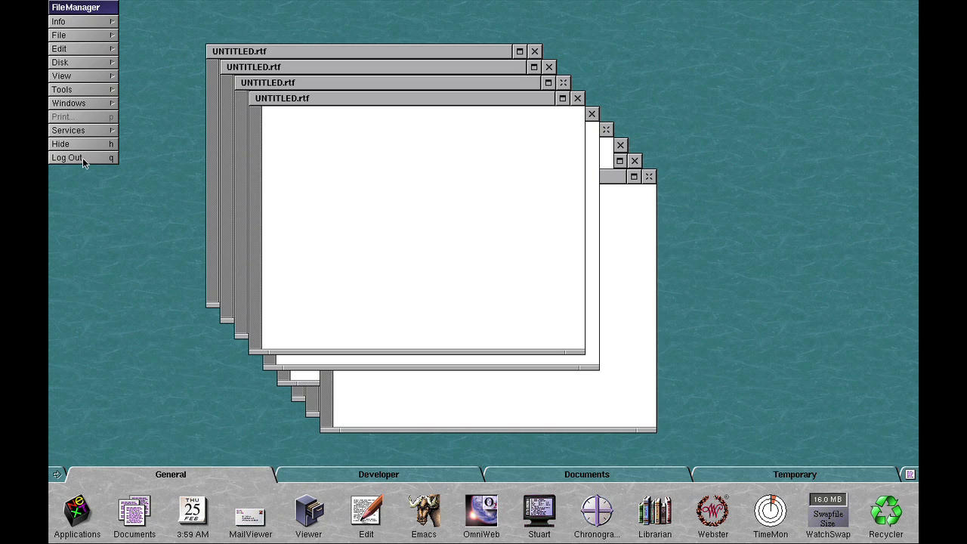
Restore the minimized FileManager viewer of the Apps folder from the dock's Documents list
click(306, 510)
click(306, 515)
click(133, 507)
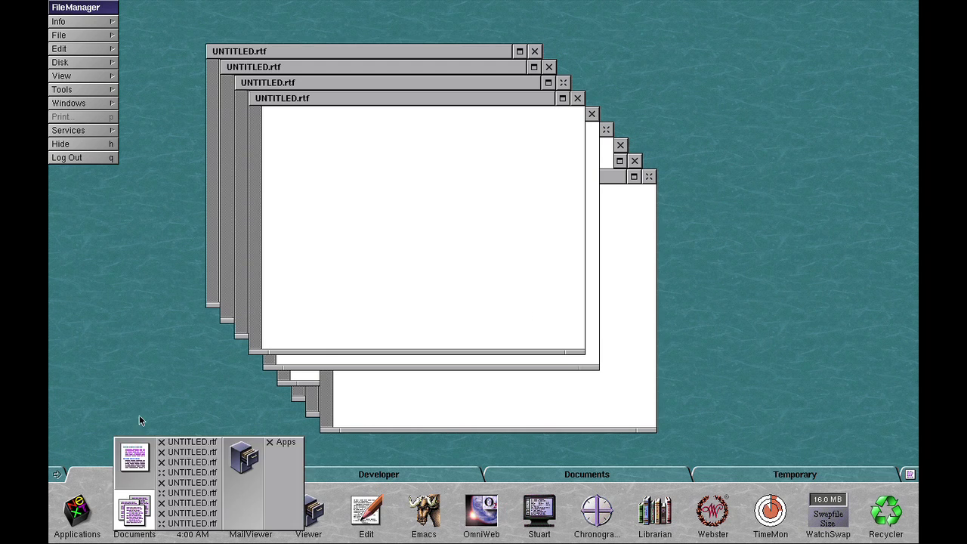
click(277, 446)
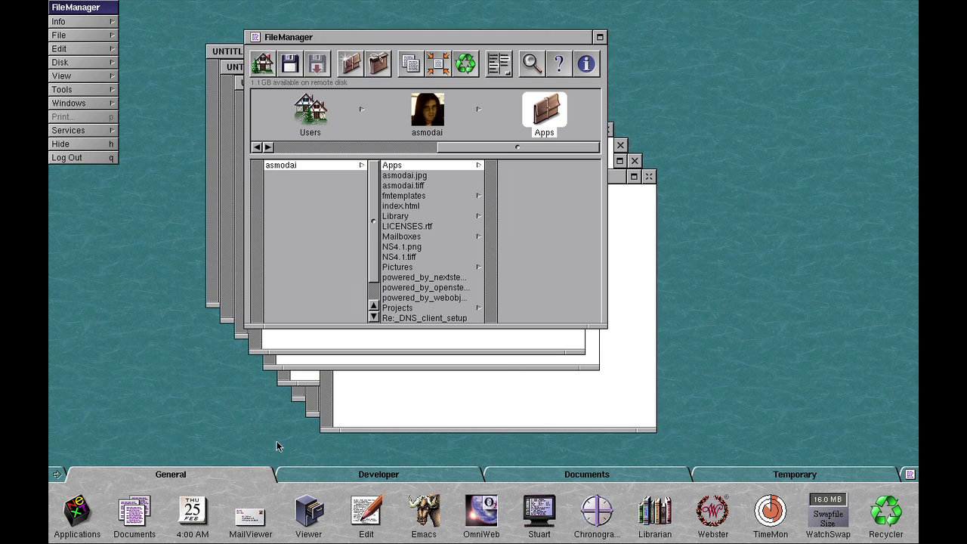
Reveal where several docked applications are stored, including Emacs, WatchSwap and the clock, in the FileManager viewer
click(549, 520)
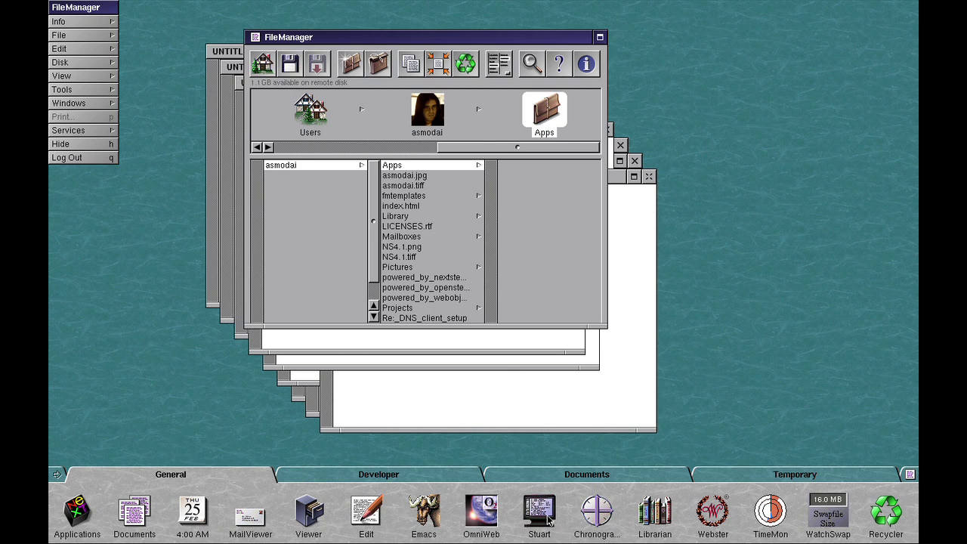
click(424, 517)
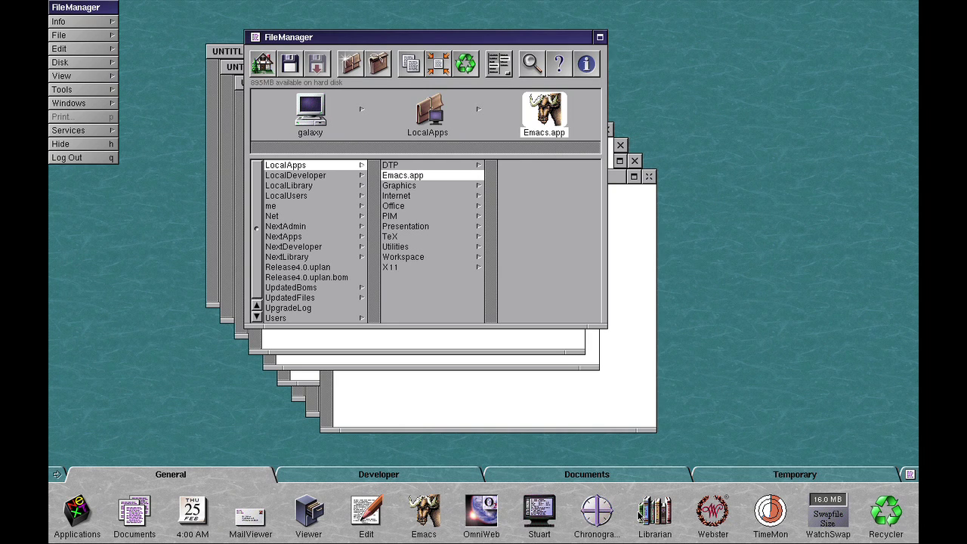
click(654, 515)
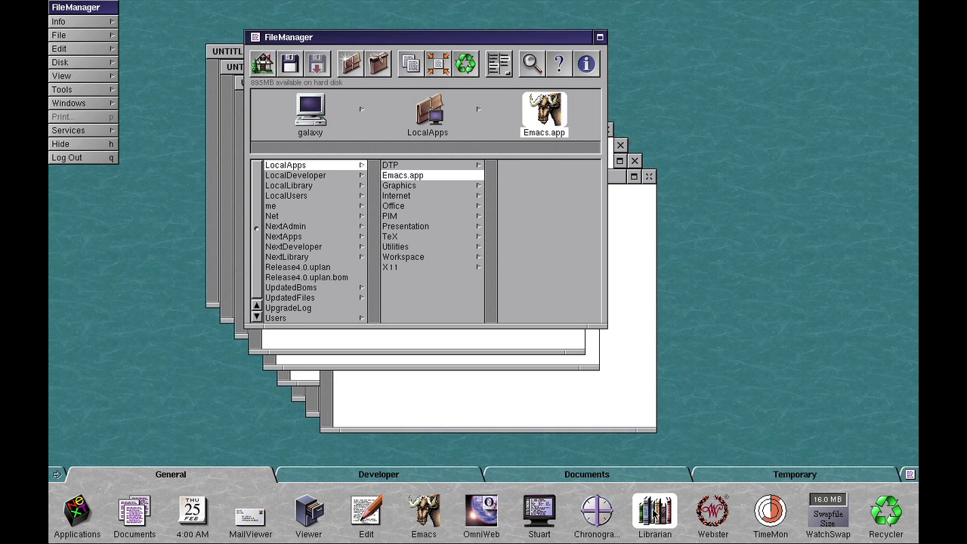
click(768, 516)
click(831, 513)
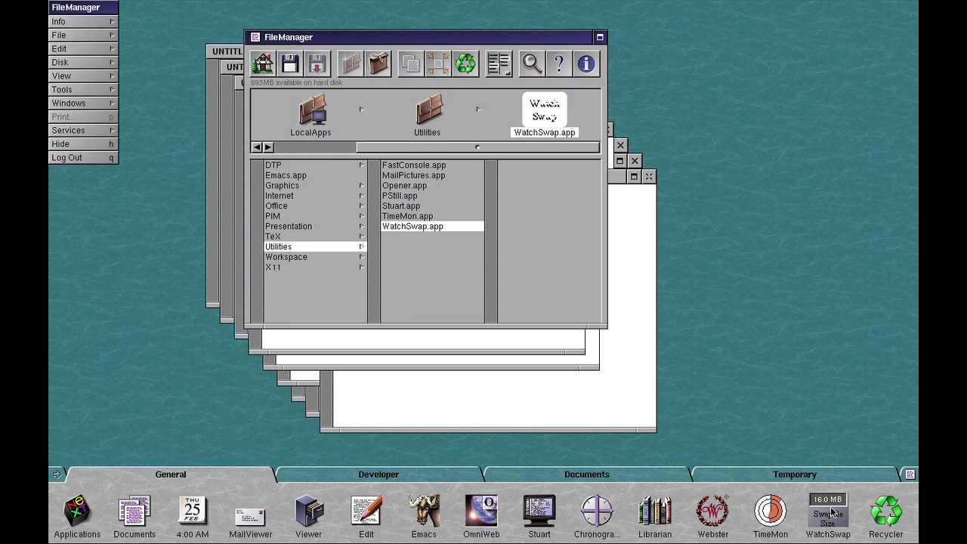
click(201, 503)
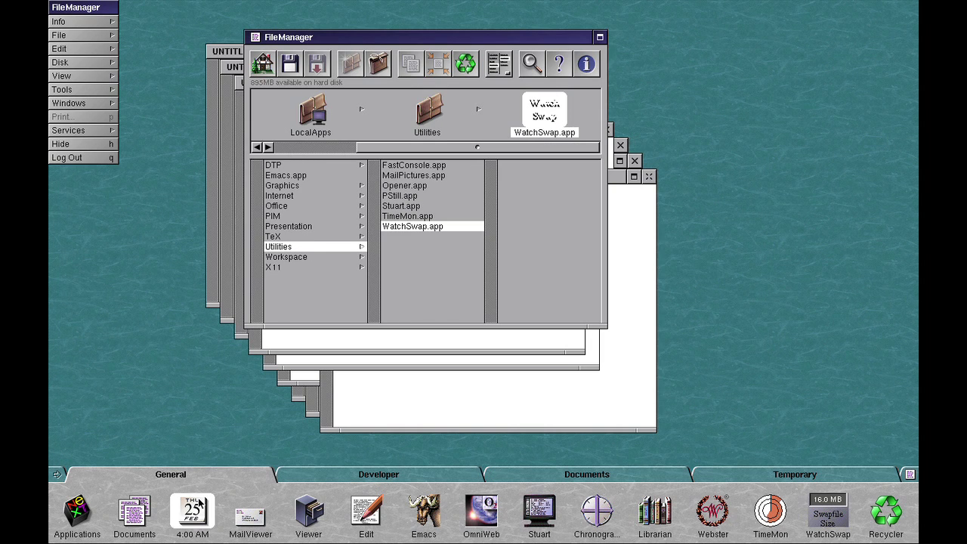
click(140, 510)
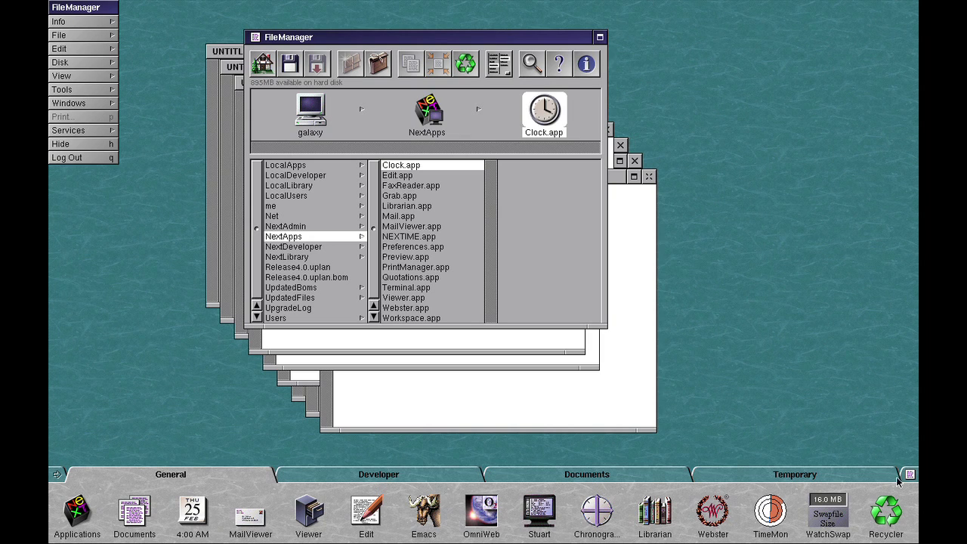
Go to the home folder in the FileManager viewer and copy the dock's General shelf into it as a folder
drag(911, 474, 583, 249)
click(270, 63)
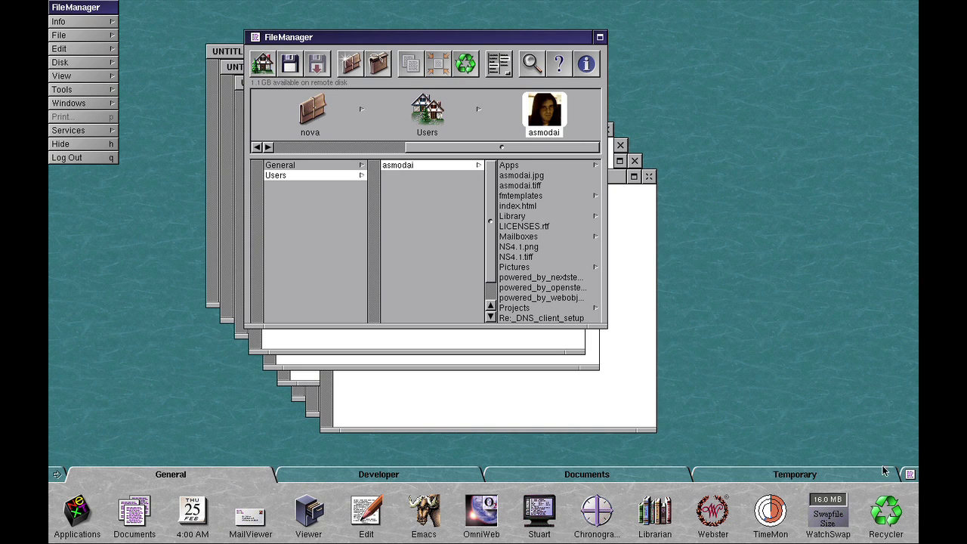
click(505, 216)
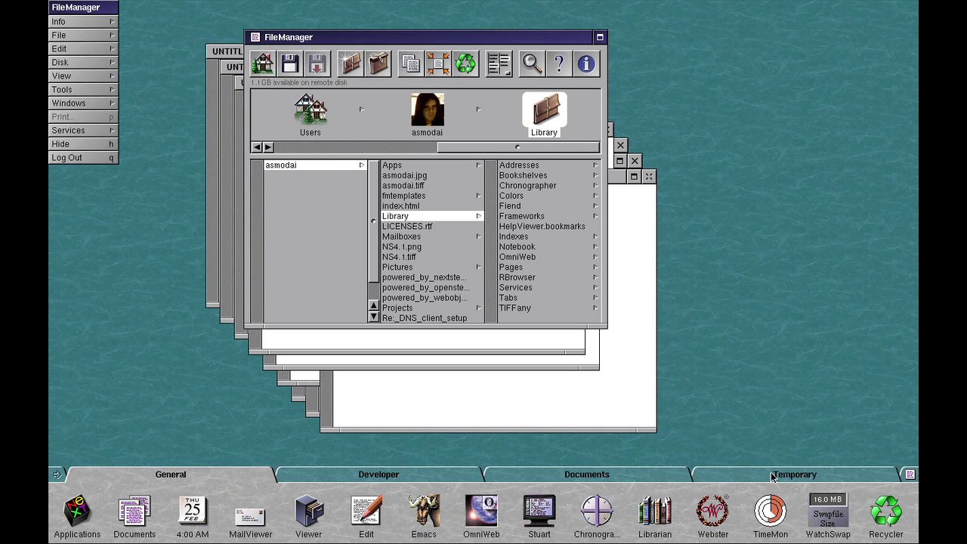
scroll(384, 302, down, 2)
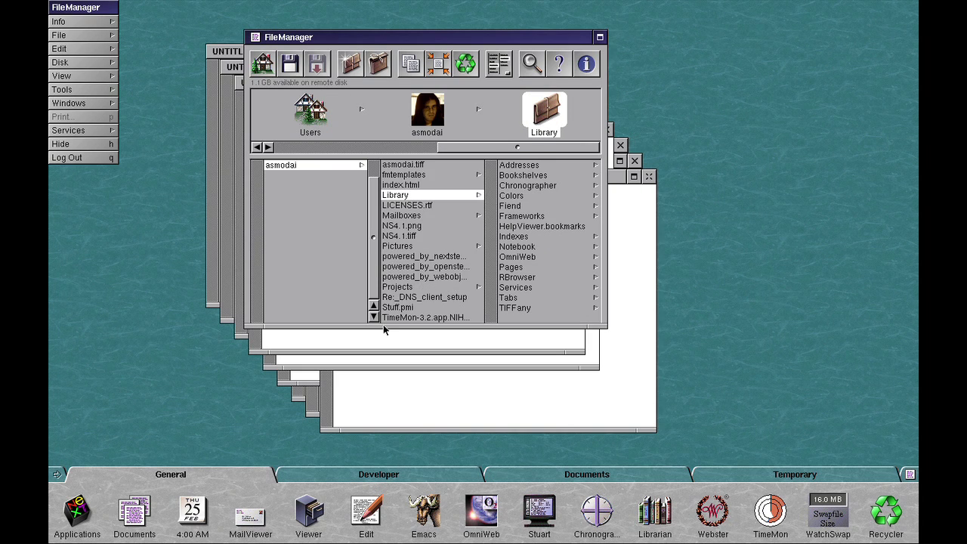
drag(910, 474, 455, 121)
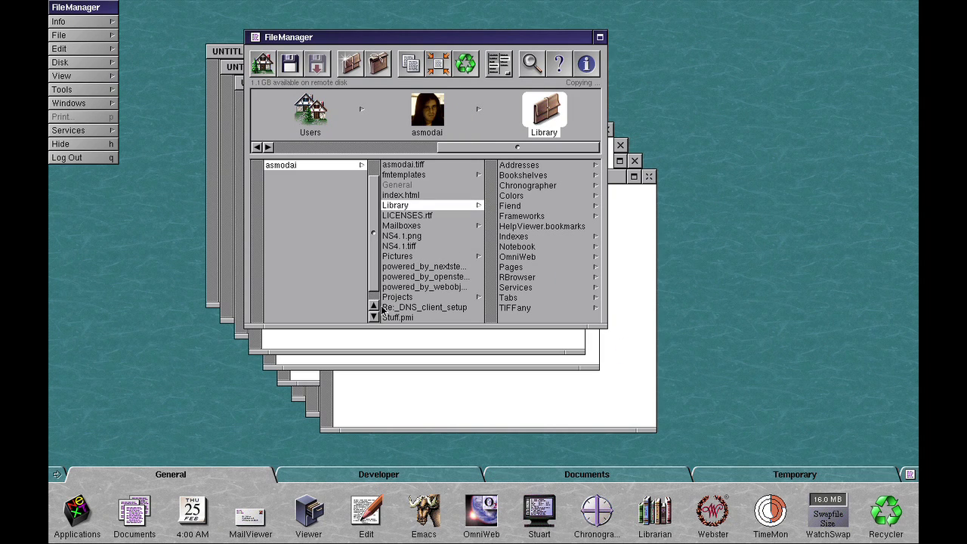
Open the General folder in the home folder and examine its contents
drag(376, 280, 377, 240)
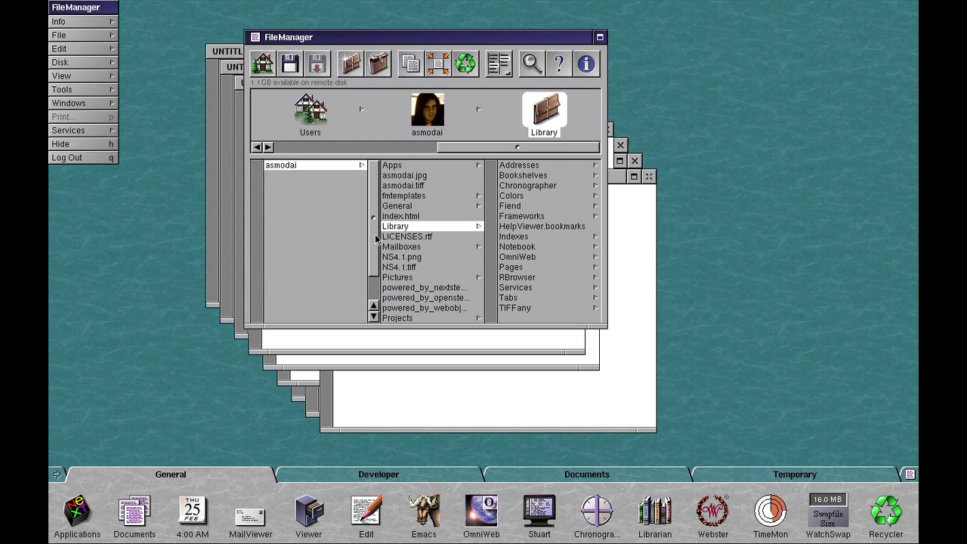
click(385, 207)
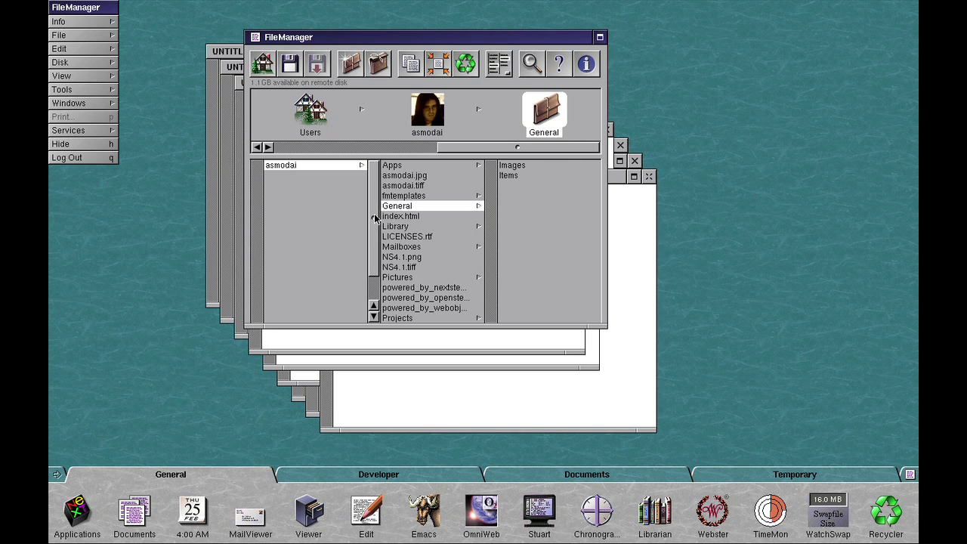
drag(375, 218, 379, 184)
Switch the dock to the Developer shelf and recycle the General folder from the home folder
click(338, 483)
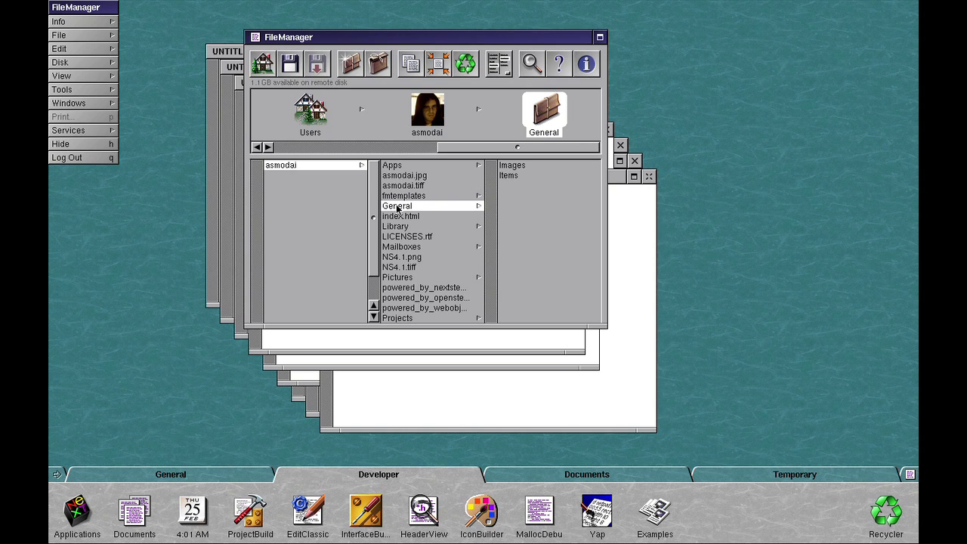
scroll(408, 200, down, 2)
scroll(431, 190, up, 2)
click(463, 65)
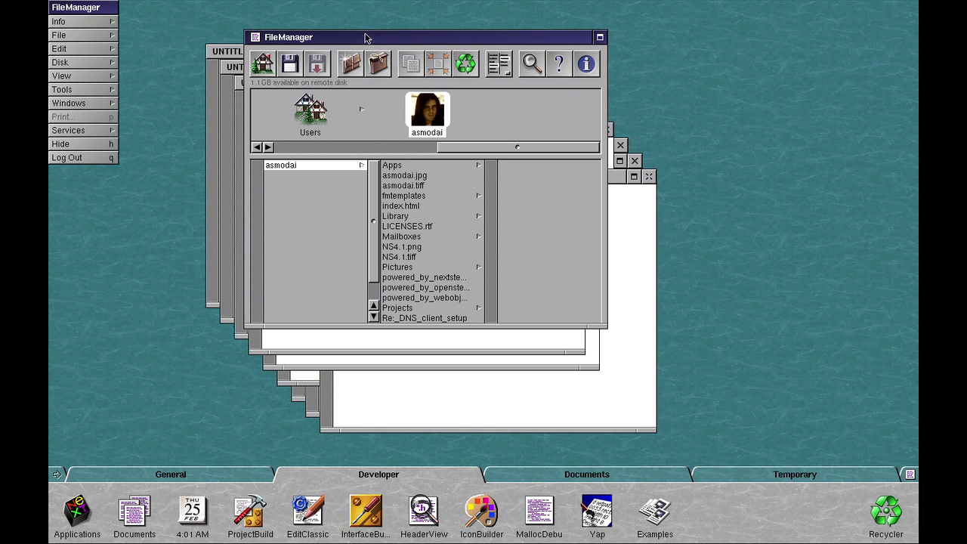
Shift the FileManager viewer slightly and examine FileManager's commands and services, including the File and Workspace services
drag(370, 44, 404, 46)
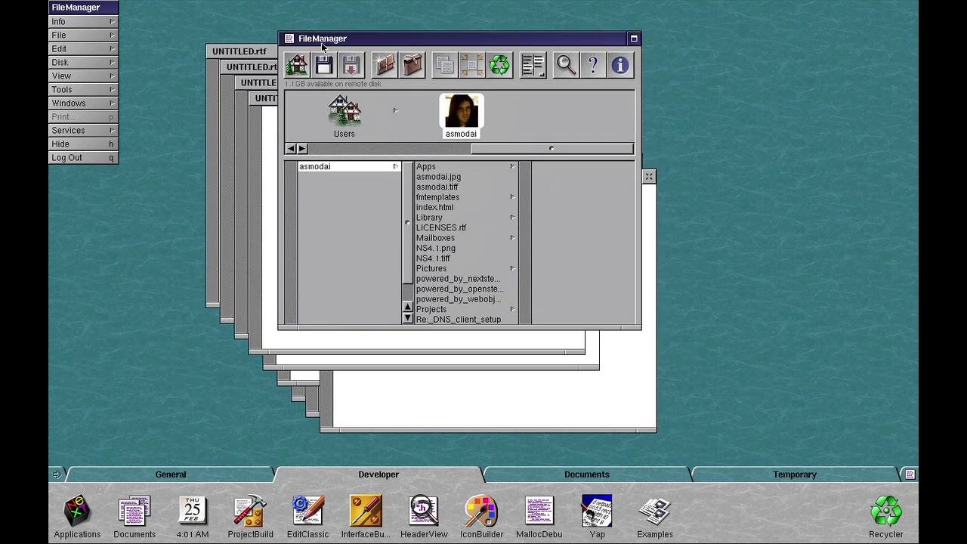
click(111, 23)
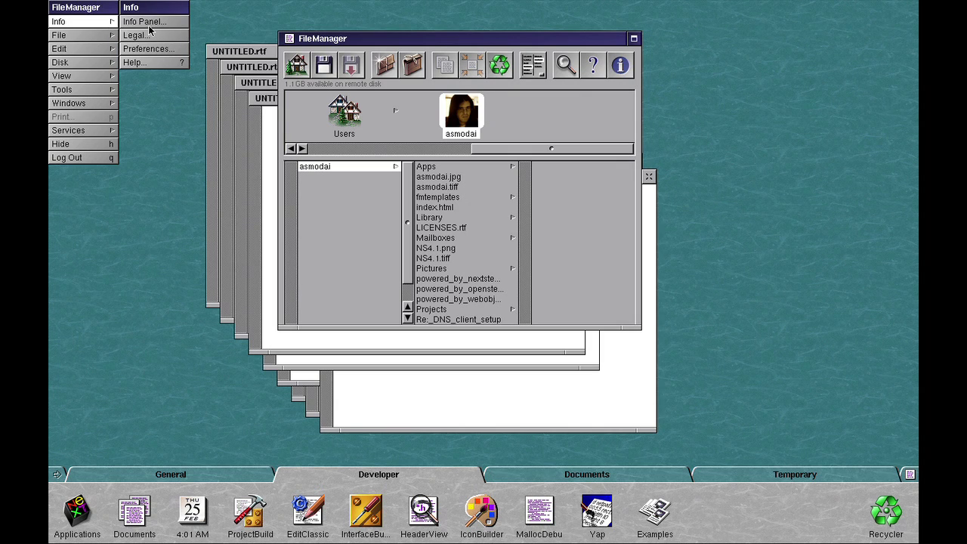
click(99, 34)
click(96, 130)
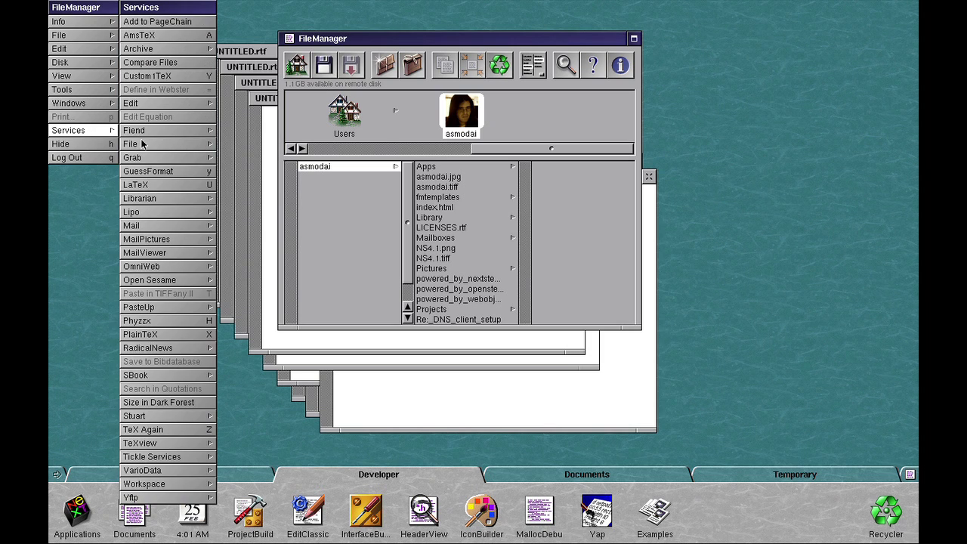
click(148, 145)
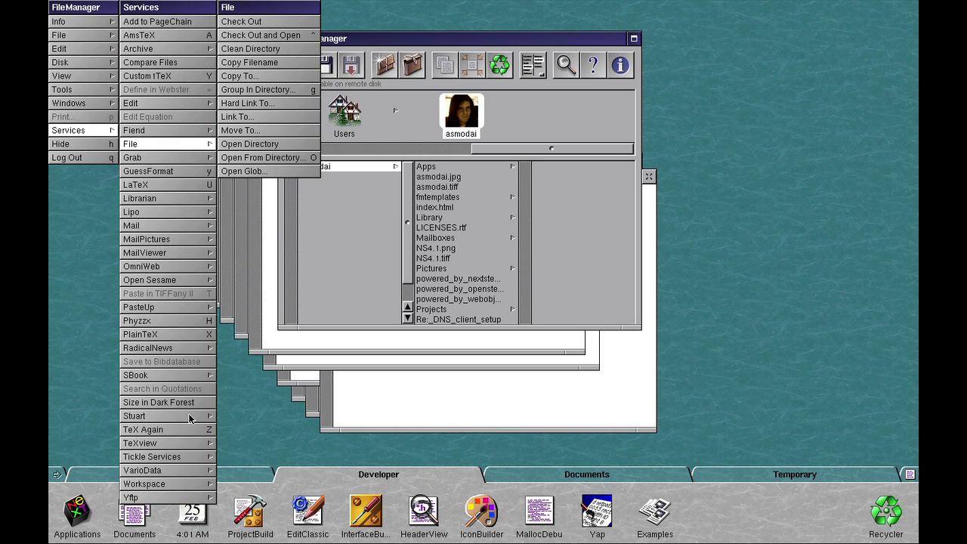
click(152, 484)
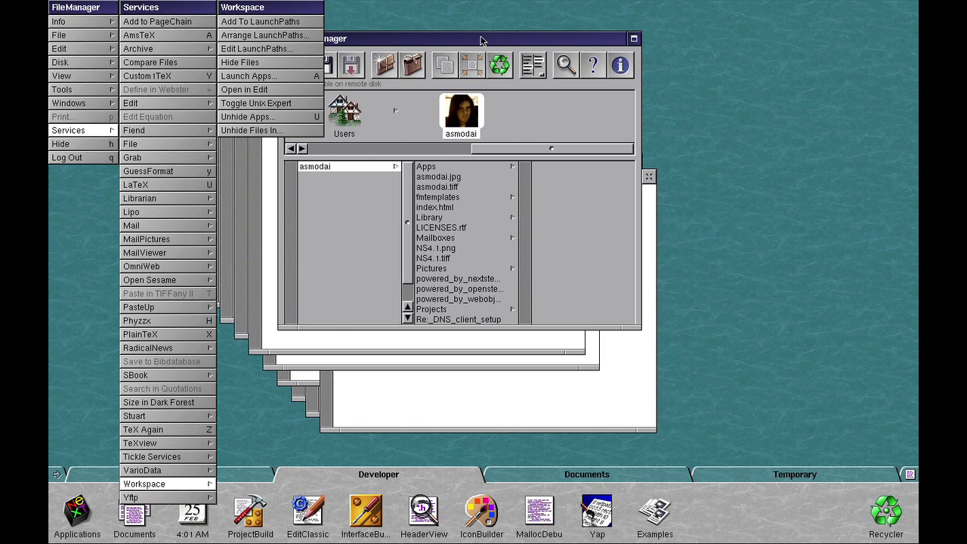
Select asmodai.jpg and asmodai.tiff in the home folder and try to group them with the Group In Directory service
drag(480, 38, 562, 39)
drag(531, 189, 528, 181)
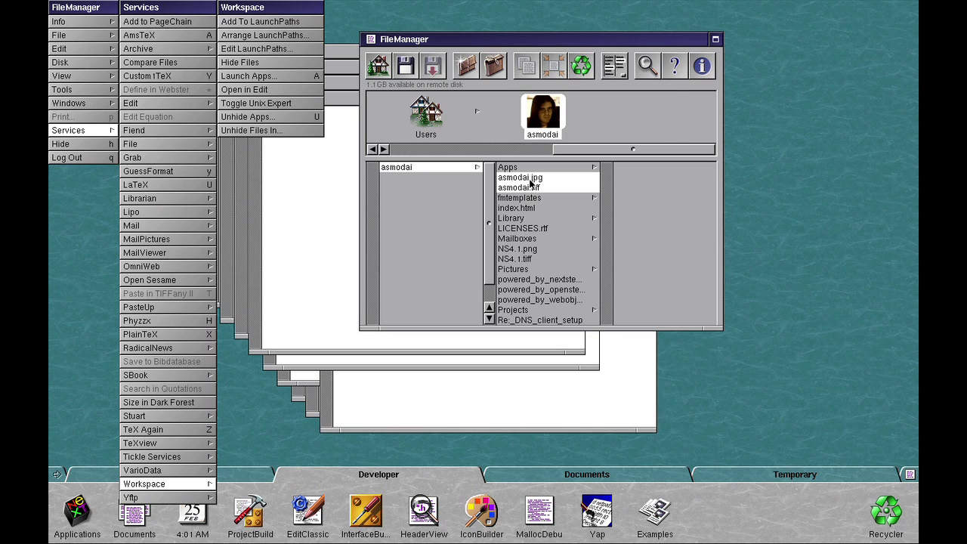
click(202, 130)
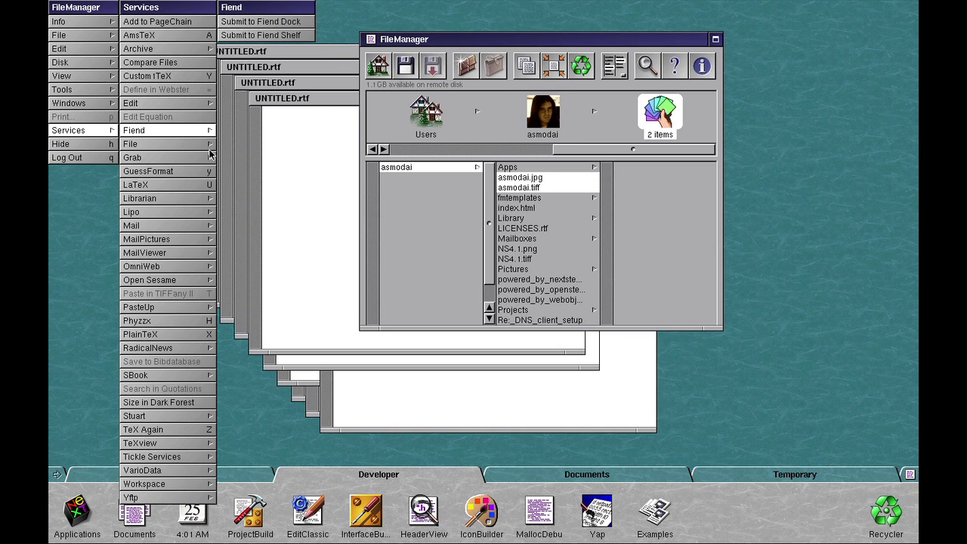
click(209, 146)
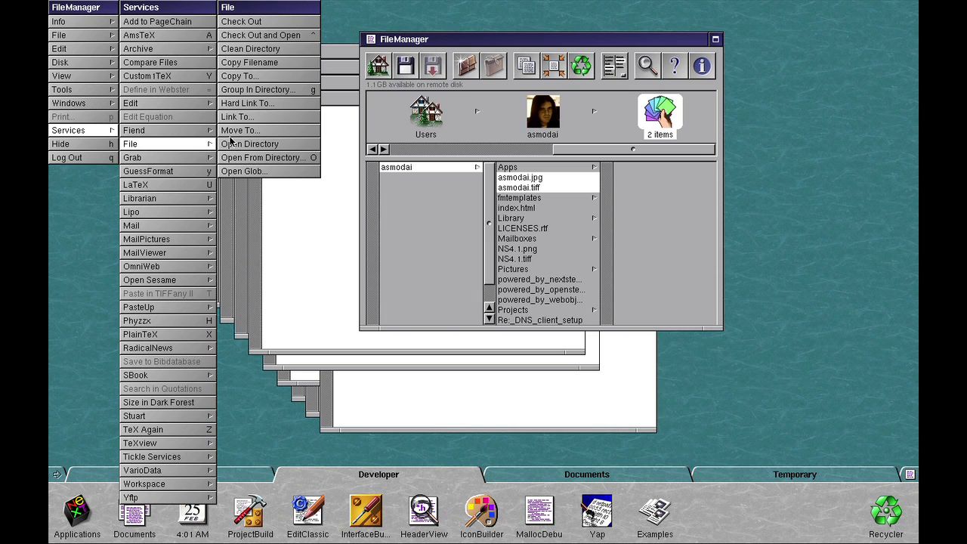
click(267, 90)
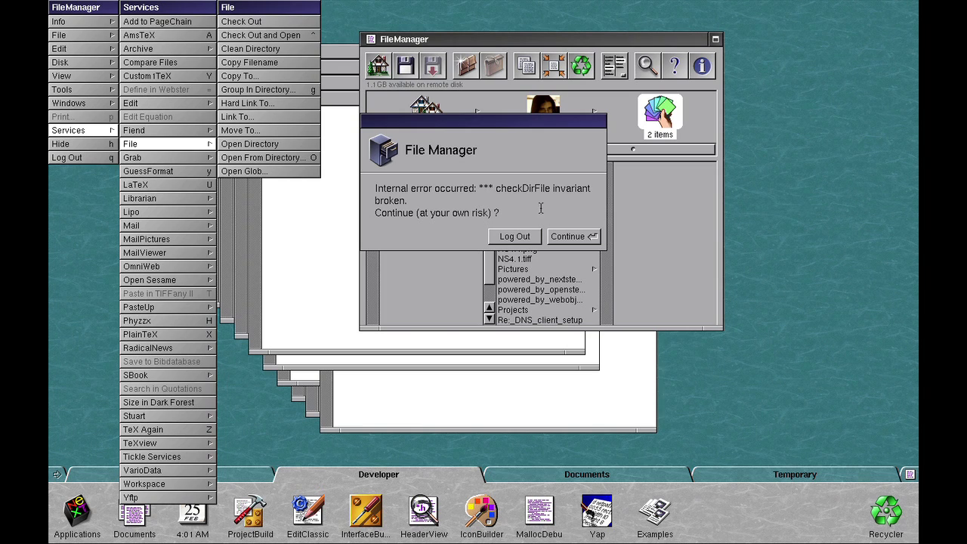
click(560, 234)
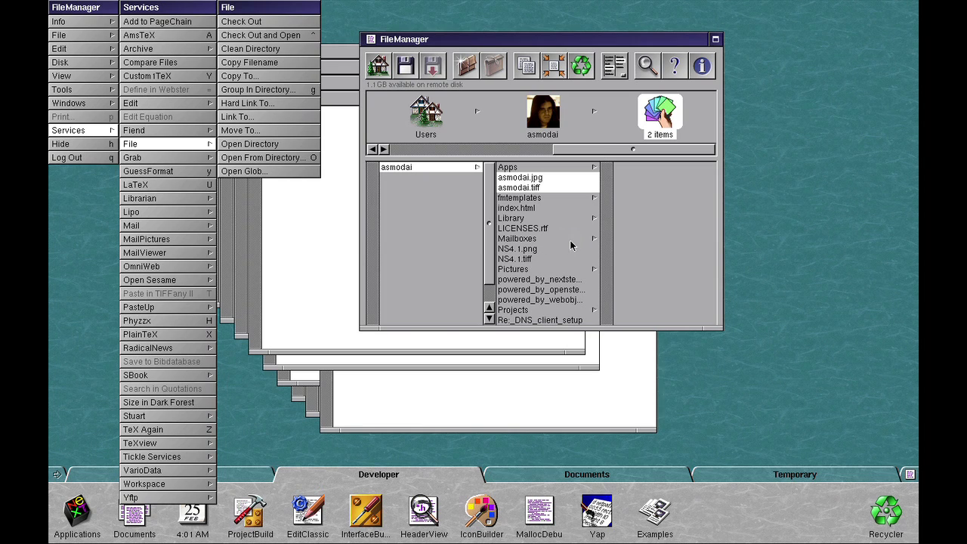
Bring Edit to the front and quit it without saving its untitled documents
click(207, 121)
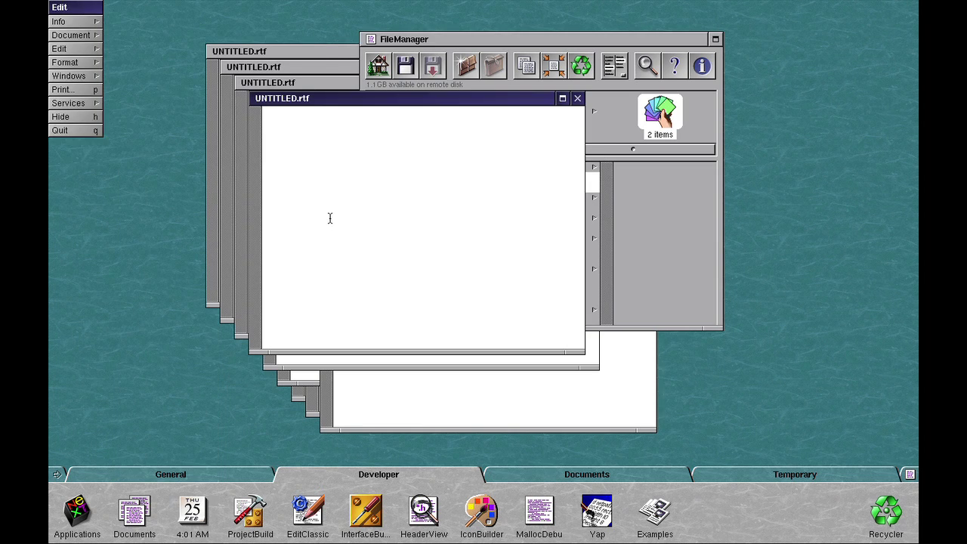
click(101, 131)
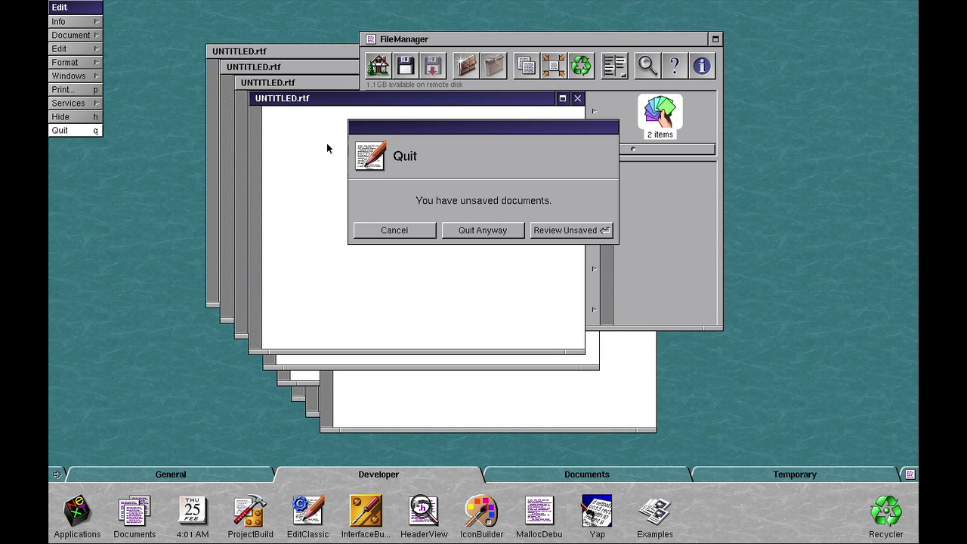
click(482, 231)
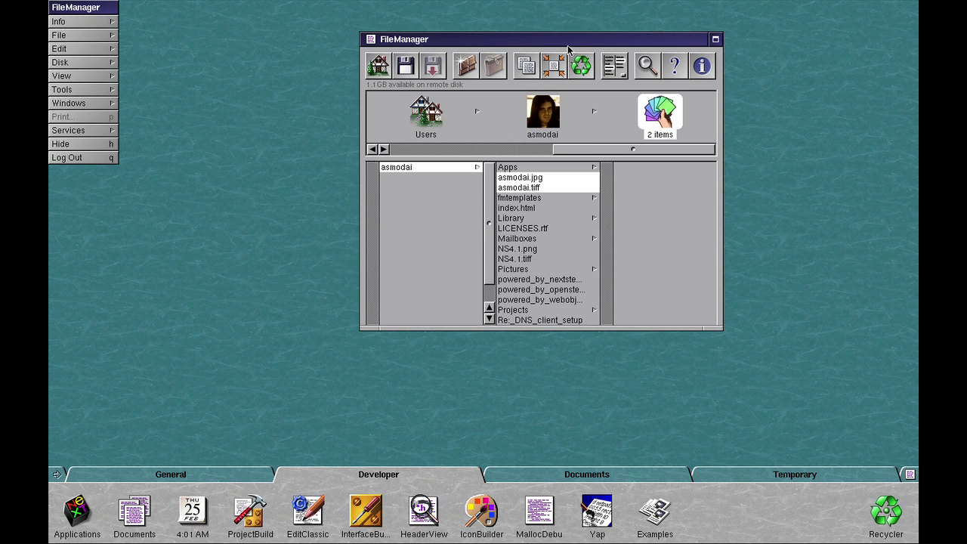
Move the FileManager viewer near the middle of the desktop and bring the start of its path, galaxy, into view
drag(568, 46, 458, 50)
drag(487, 154, 279, 138)
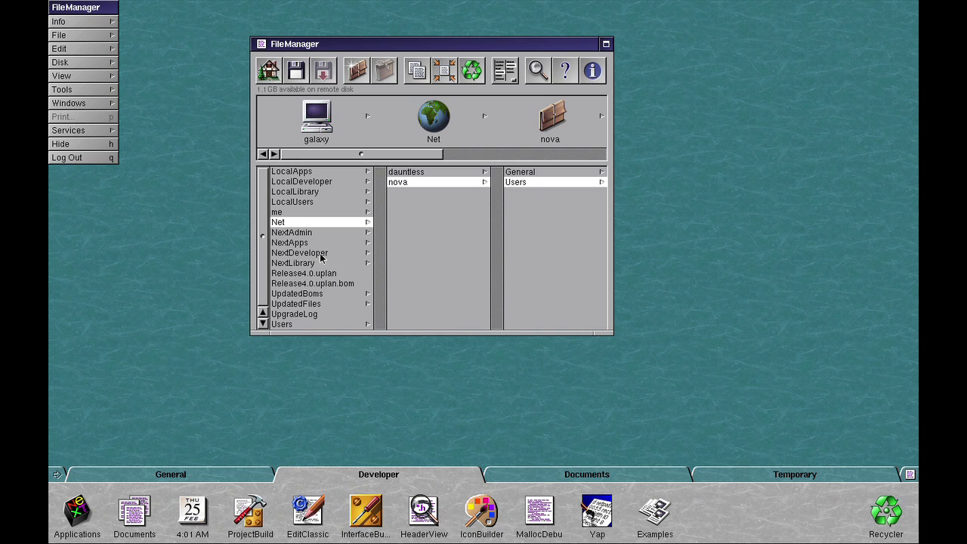
drag(382, 47, 398, 92)
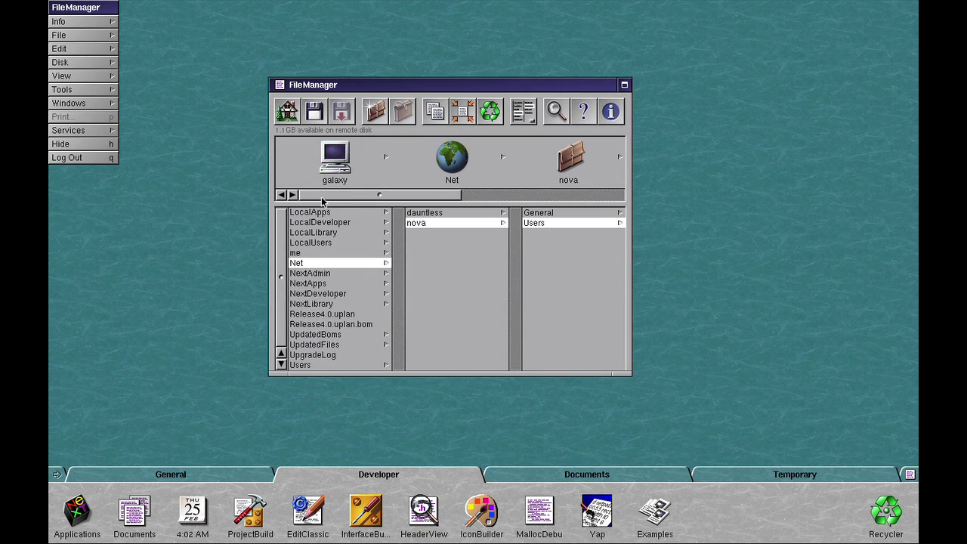
drag(327, 198, 373, 202)
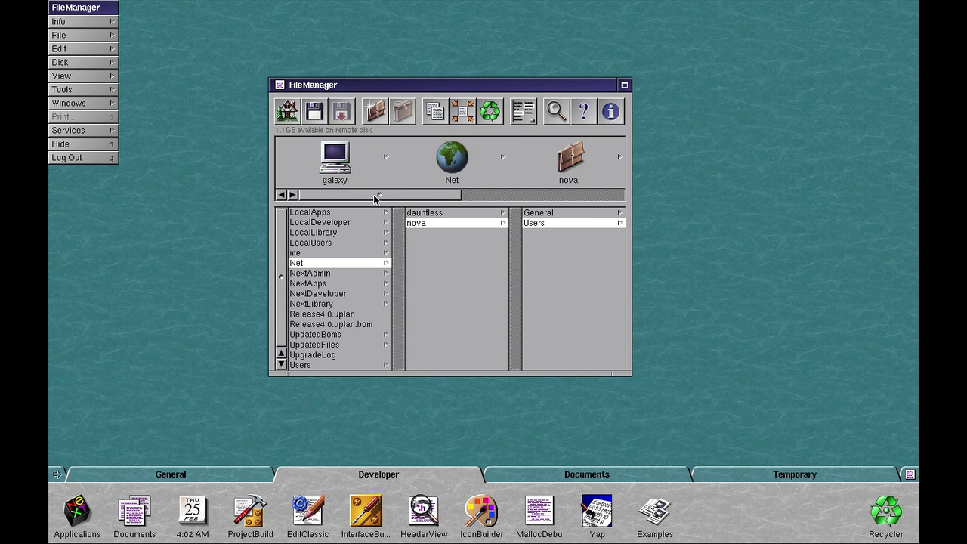